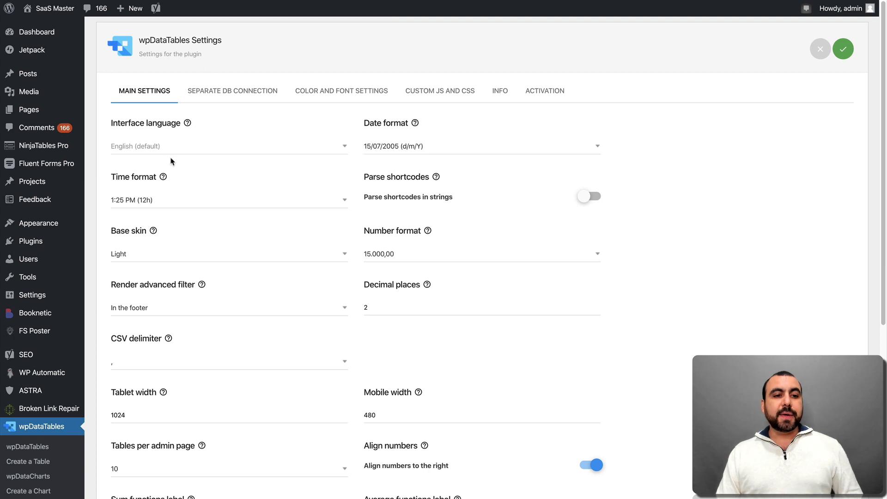
Examine the main plugin settings, including the available interface languages, date formats and function label options
click(157, 148)
scroll(202, 376, down, 8)
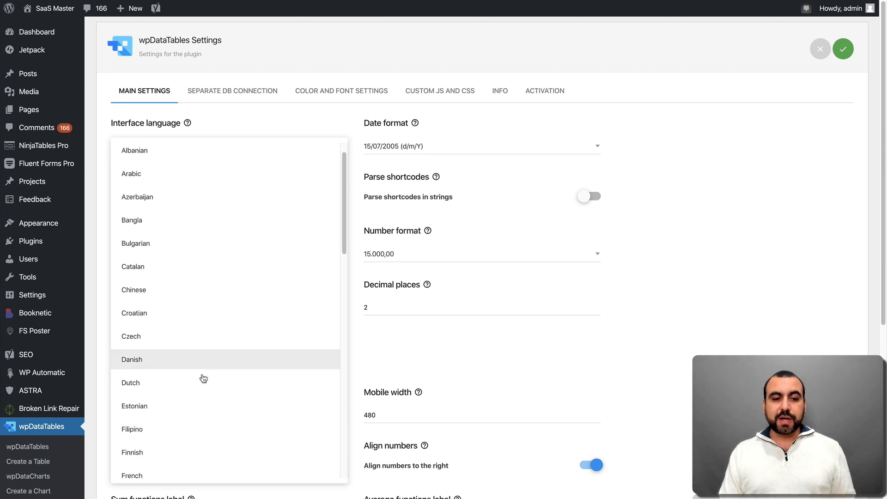
scroll(203, 378, down, 2)
click(730, 268)
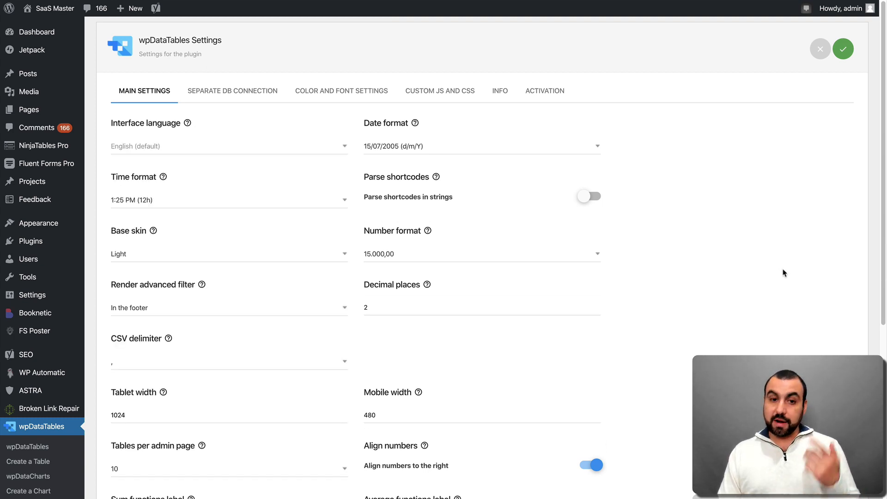
click(410, 147)
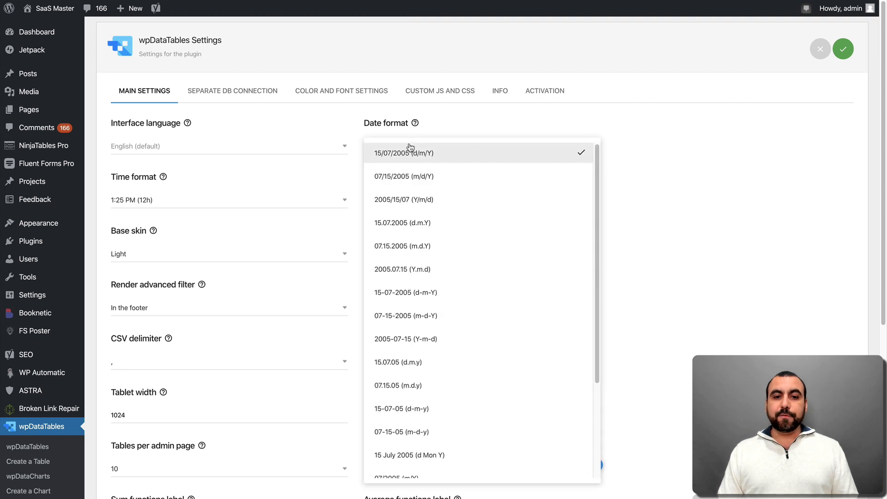
click(731, 215)
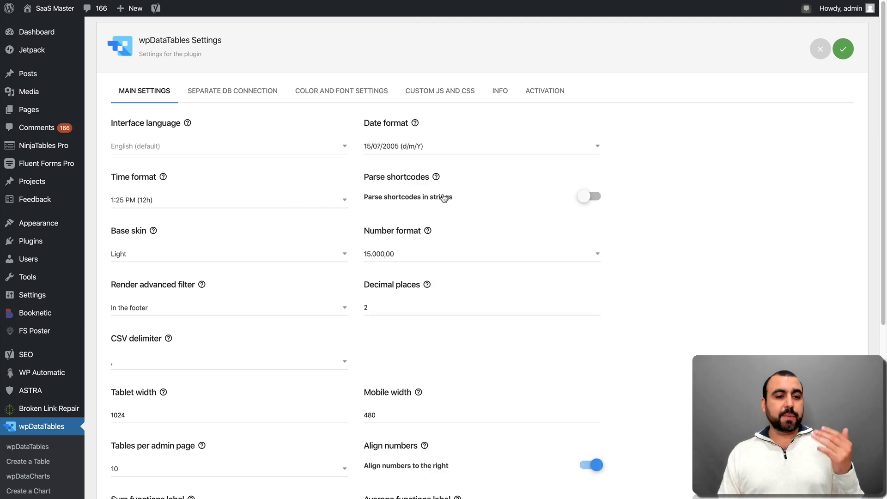
scroll(429, 285, down, 6)
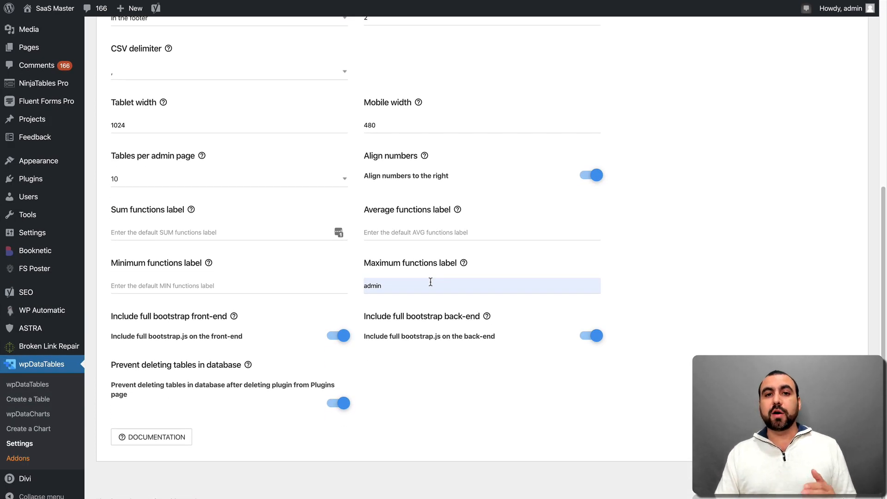
scroll(430, 281, up, 8)
Review the separate database connection, color and font, and custom JS and CSS settings, including the available table fonts
click(219, 95)
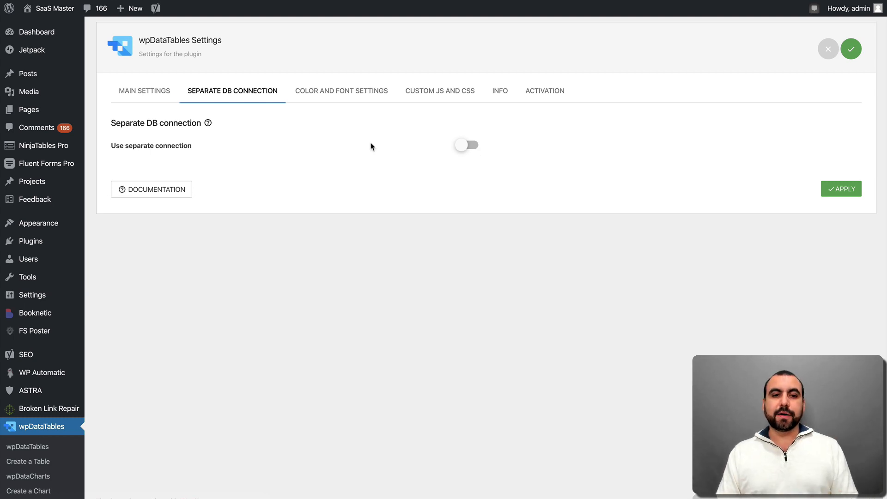
click(358, 92)
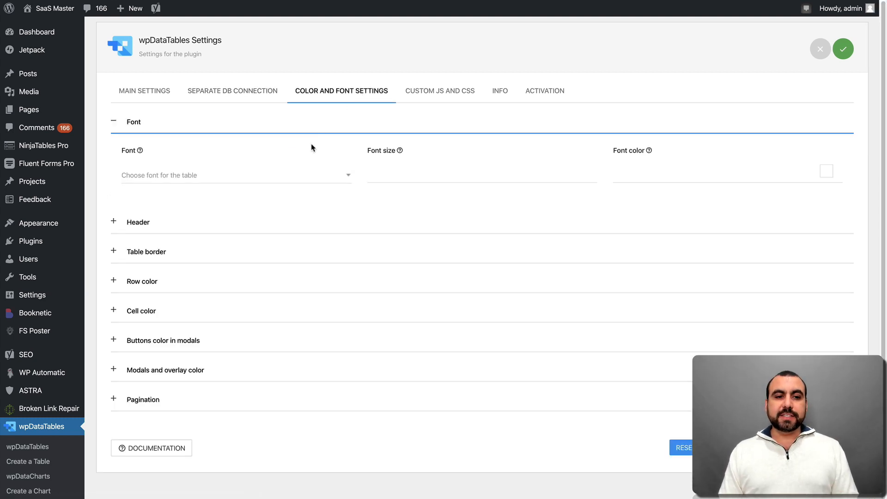
click(164, 180)
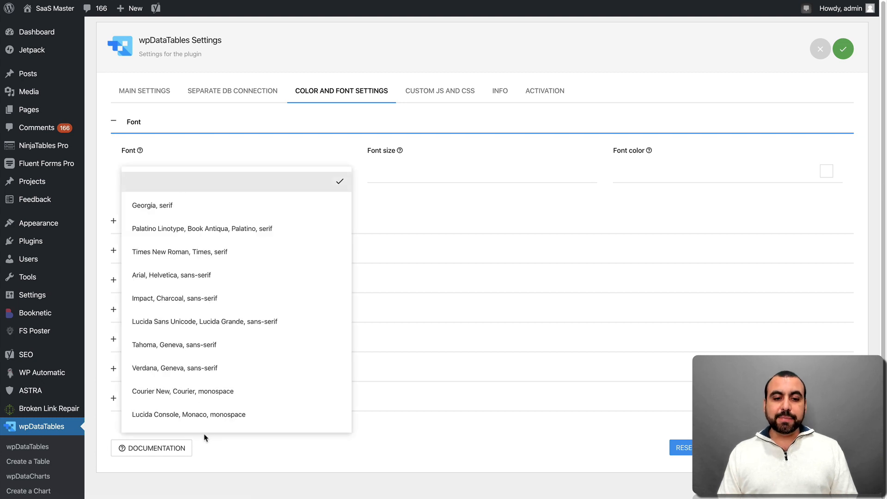
click(404, 192)
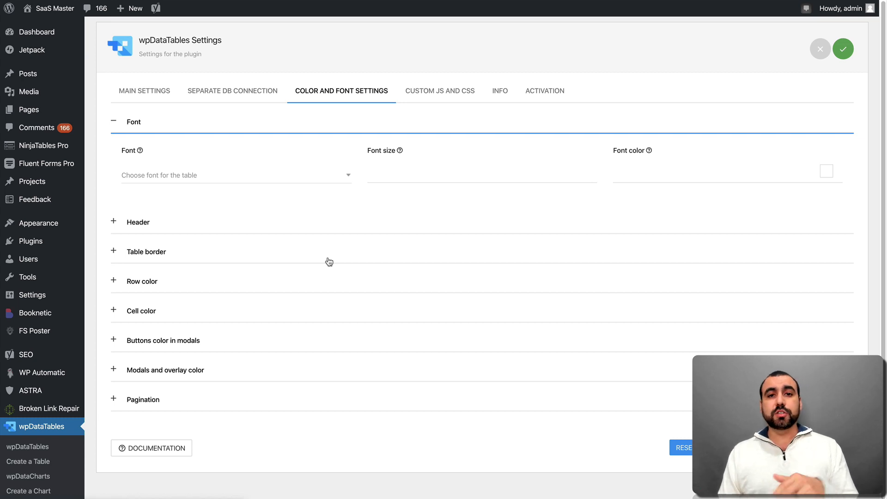
click(446, 93)
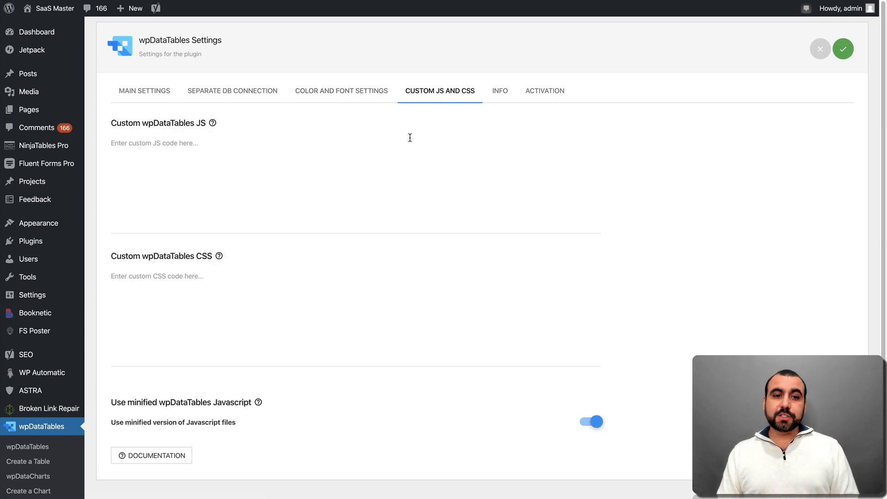
scroll(410, 138, down, 1)
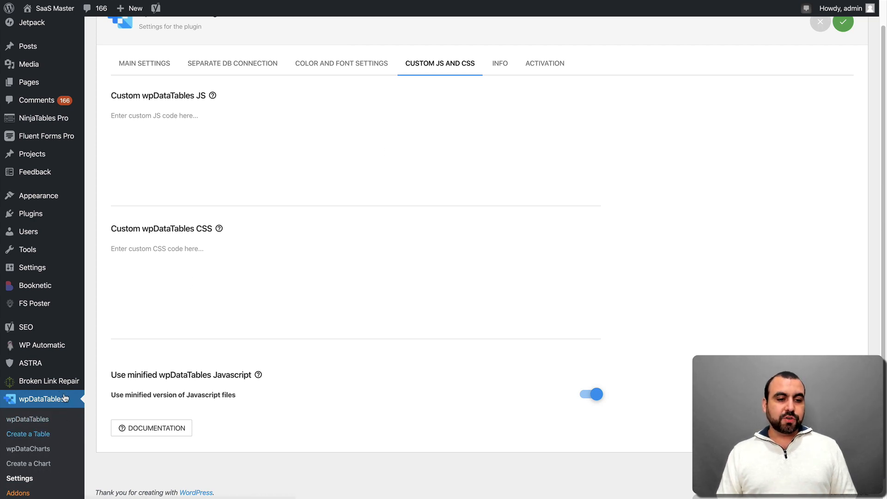
Start a new table linked to an existing data source and set its input data source type to Google Spreadsheet
click(58, 429)
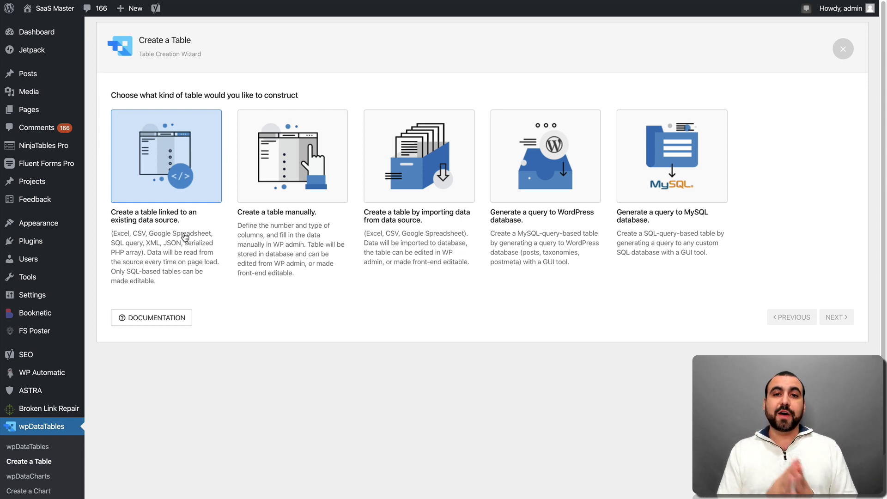
click(311, 218)
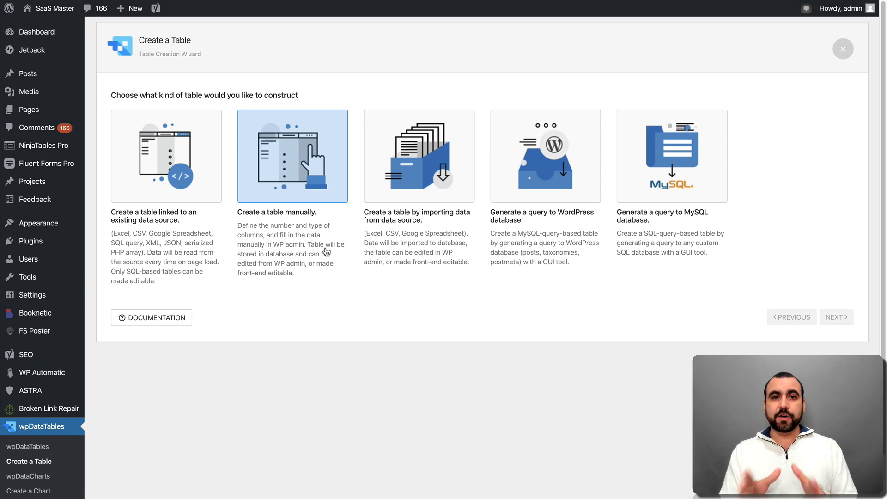
click(416, 256)
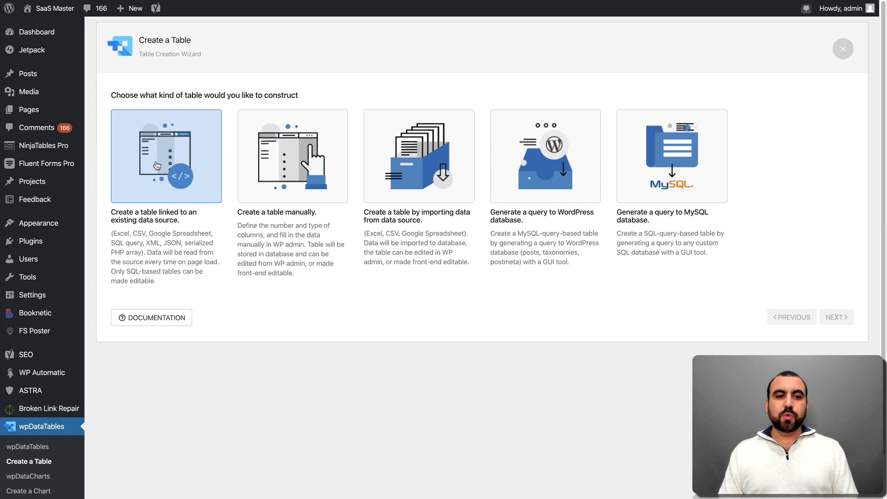
click(157, 148)
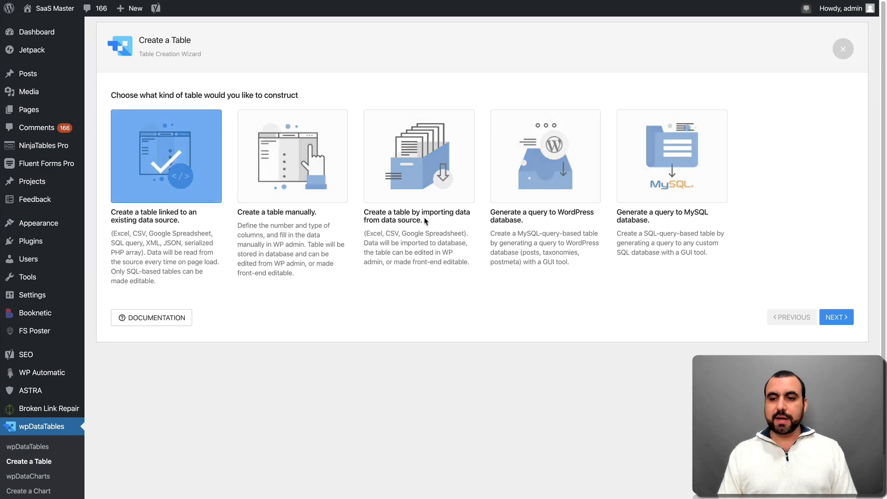
click(834, 317)
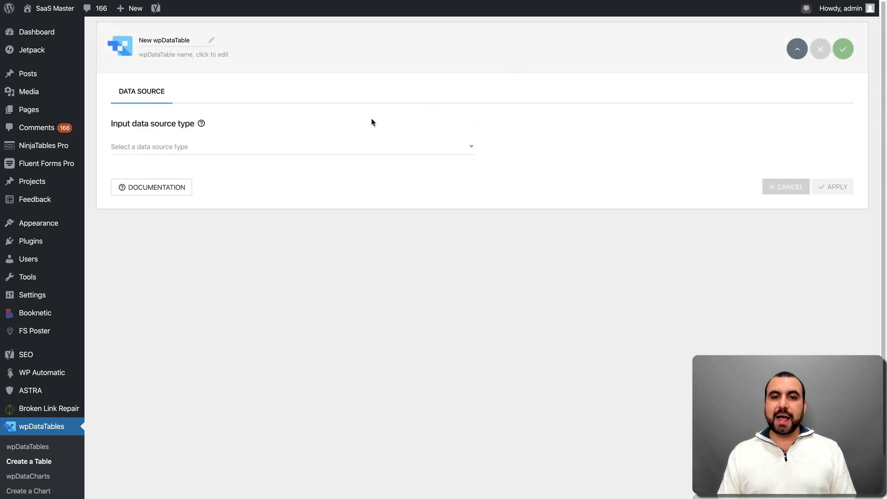
click(331, 146)
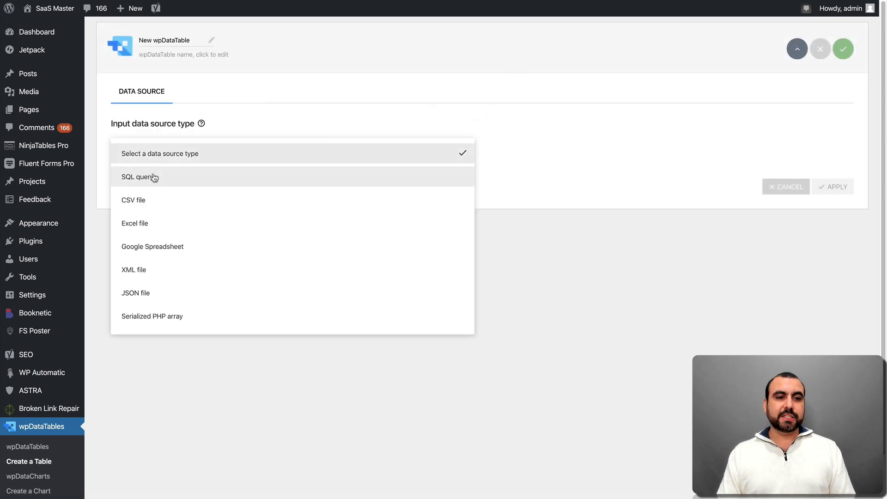
click(152, 248)
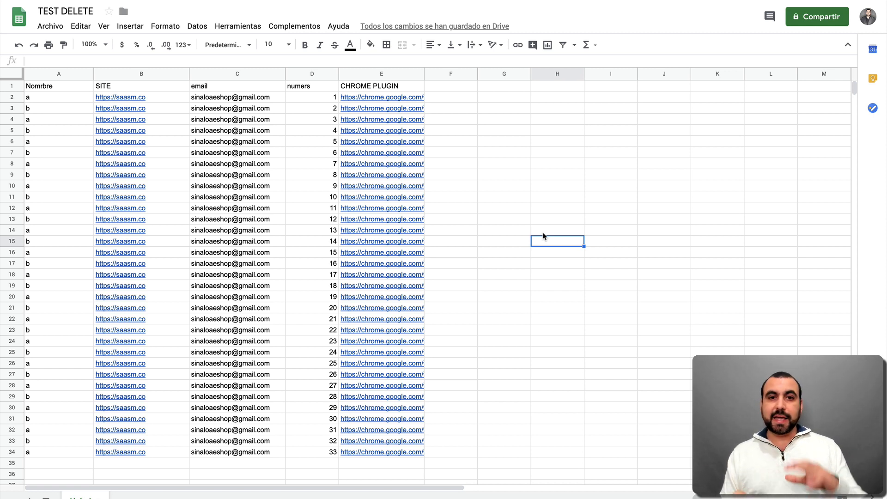
Switch to Google Sheets and publish the entire TEST DELETE document to the web as a web page
click(48, 26)
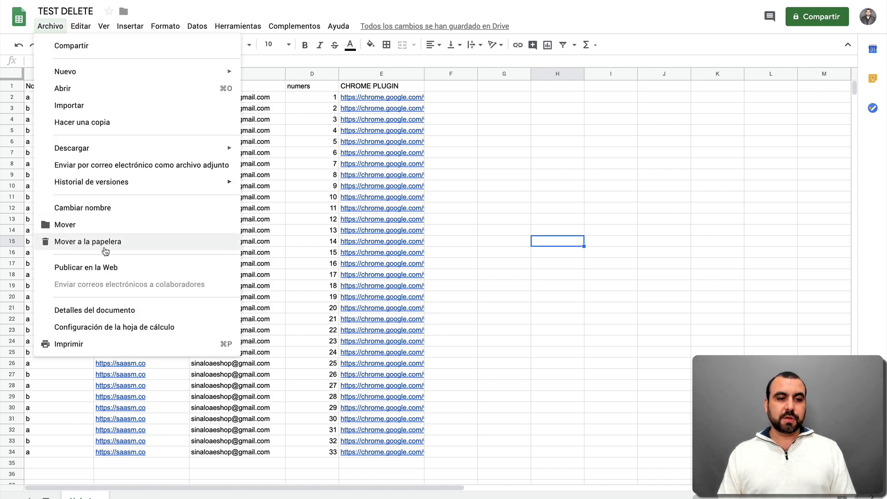
click(95, 269)
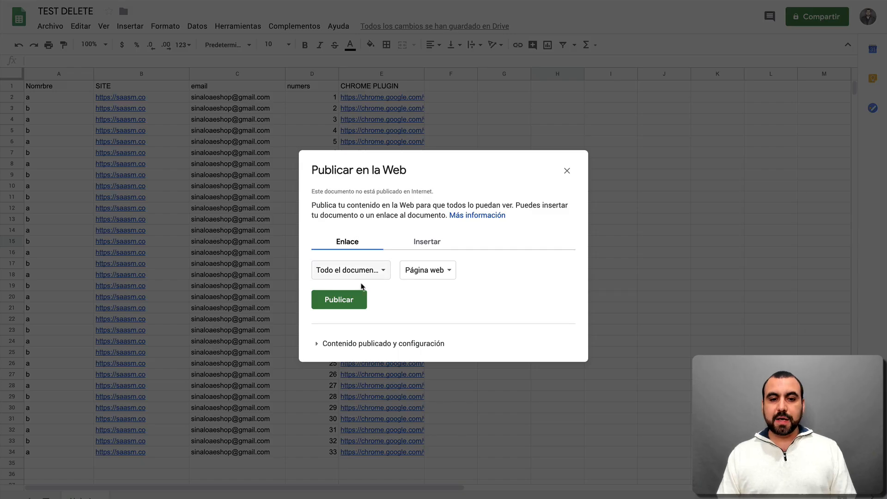
click(339, 301)
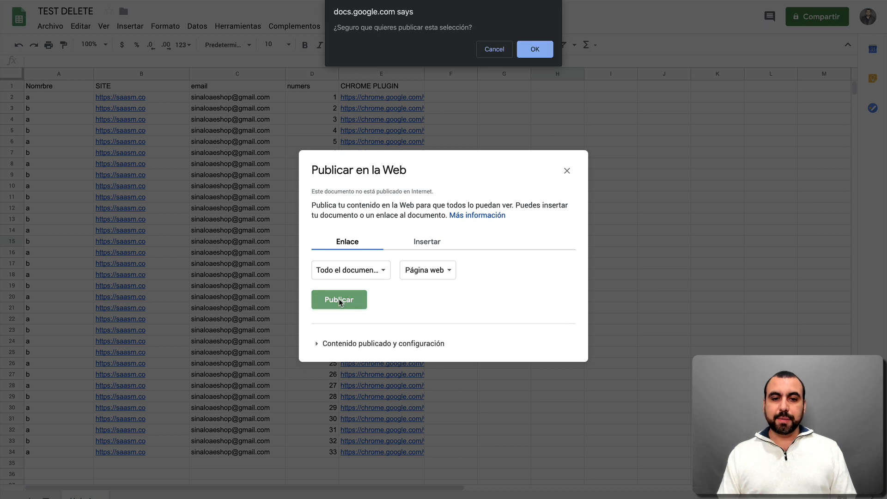
click(546, 52)
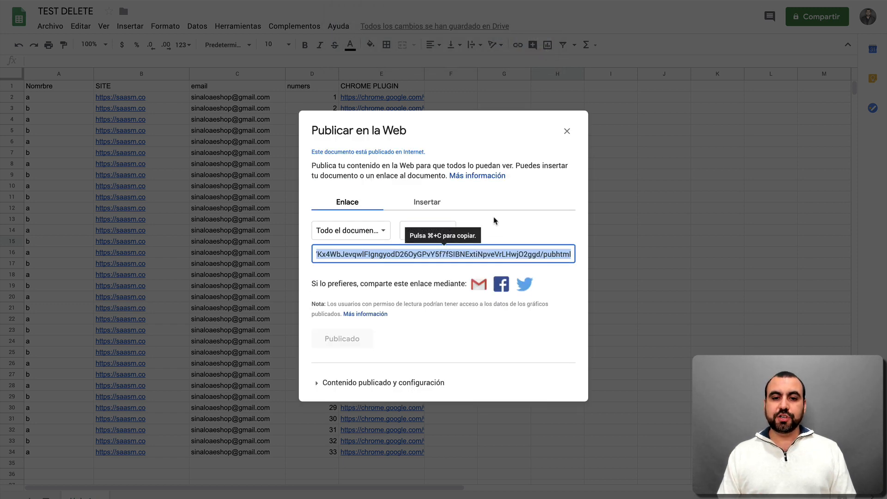
click(566, 131)
Turn on link sharing so anyone with the link can view the spreadsheet, and copy the sharing link
click(815, 19)
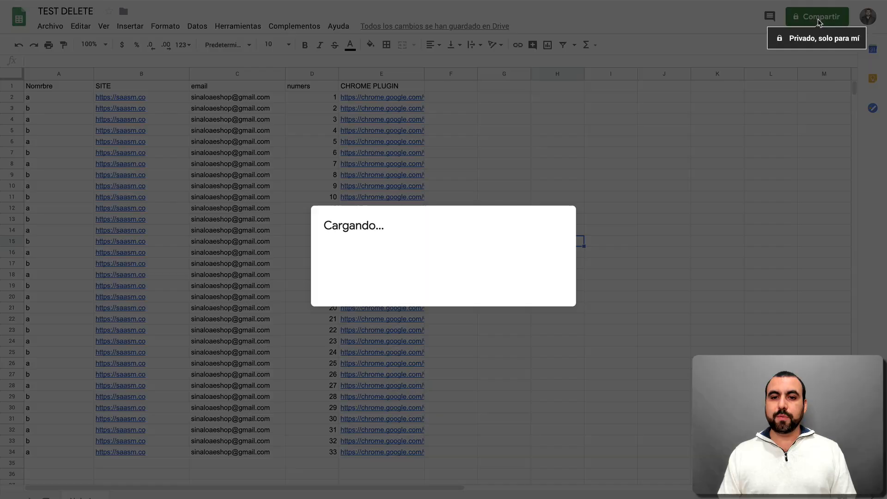
click(562, 206)
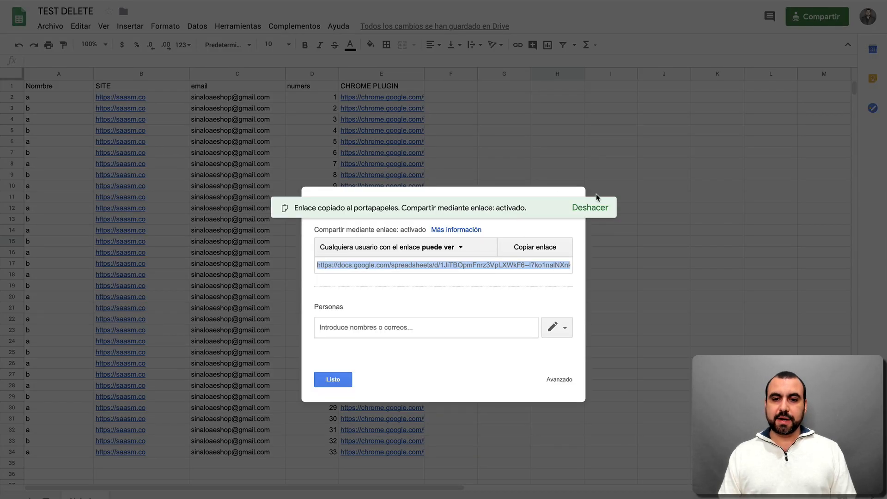
click(531, 251)
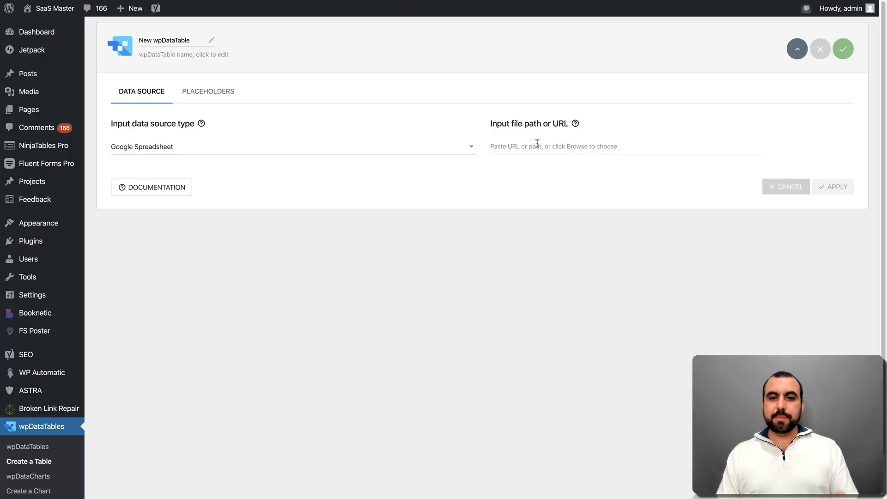
Back in wpDataTables, paste the copied spreadsheet link as the input URL, save the table and check its preview
click(537, 145)
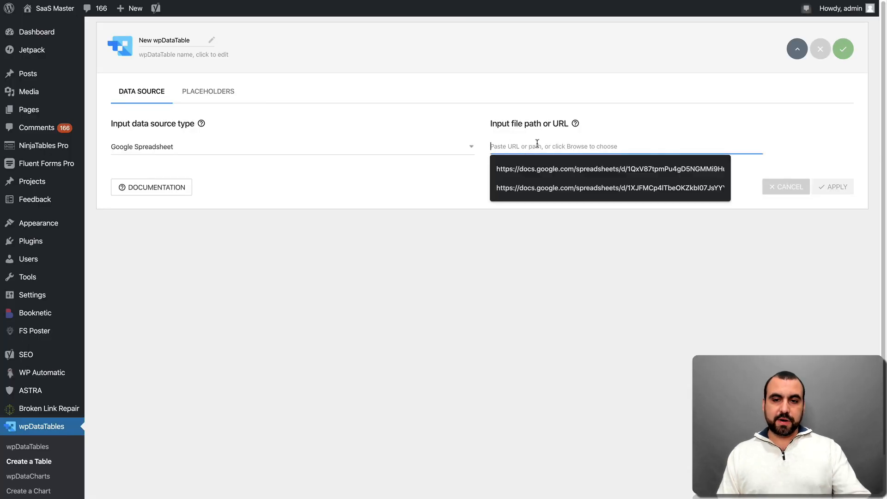
key(ctrl+v)
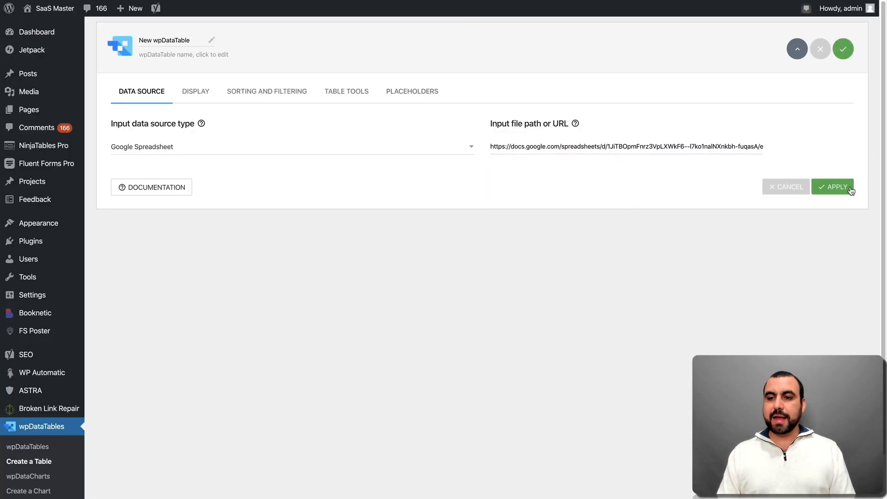
click(836, 187)
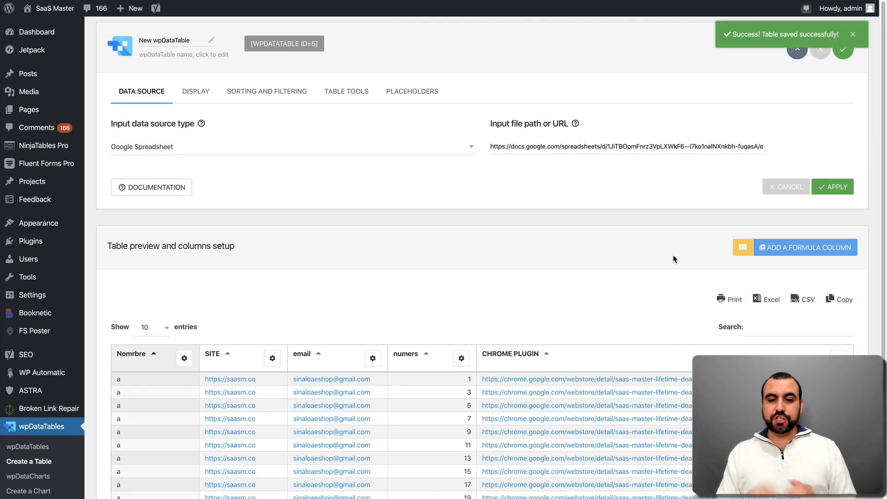
scroll(673, 259, down, 3)
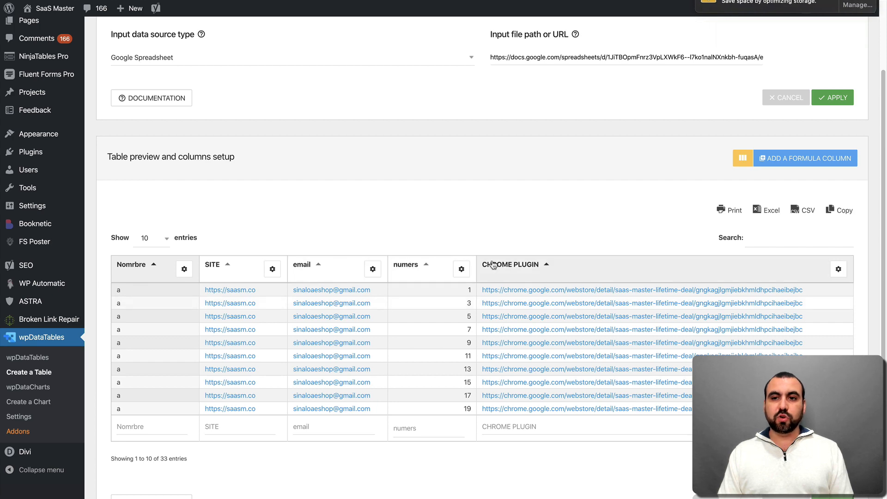
scroll(492, 264, up, 3)
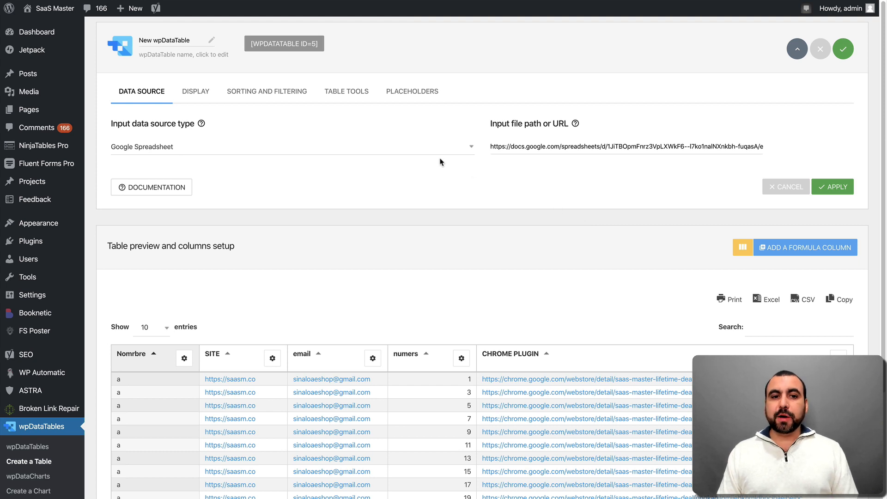
Copy the table's shortcode and insert [wpdatatable id=5] in a new Code module on the page in the Divi visual builder
click(294, 46)
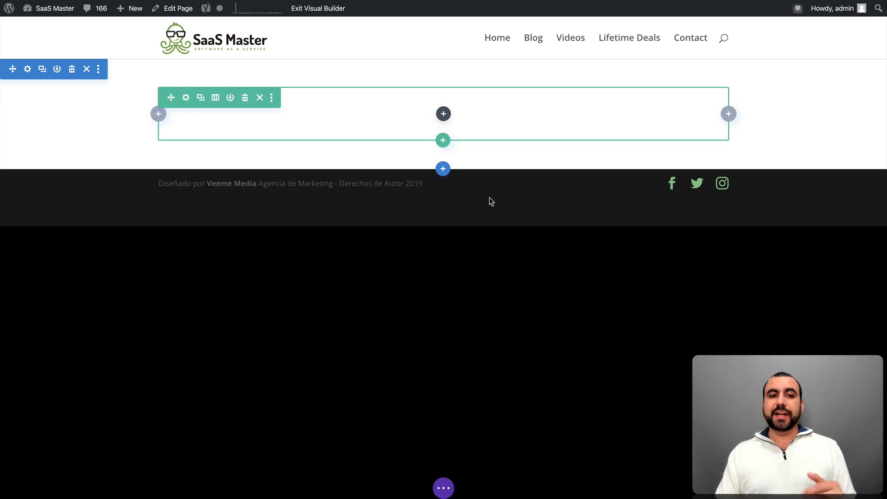
click(443, 114)
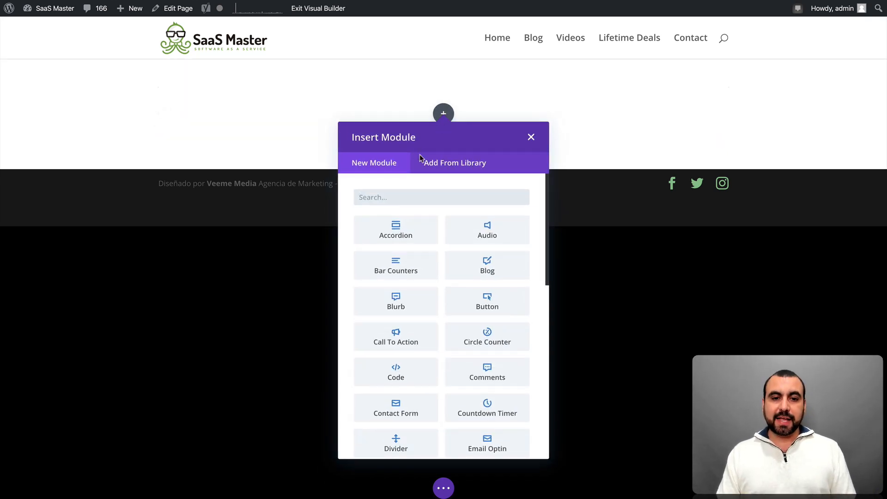
text(code)
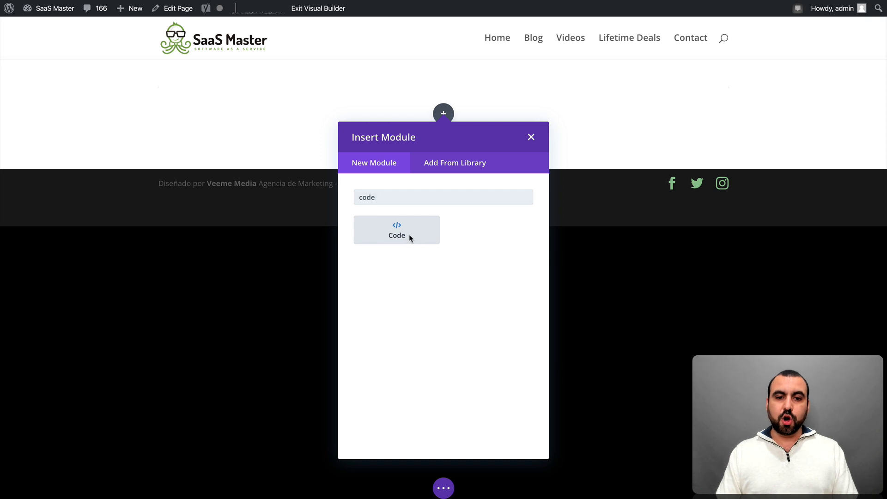
click(408, 234)
click(603, 206)
key(ctrl+v)
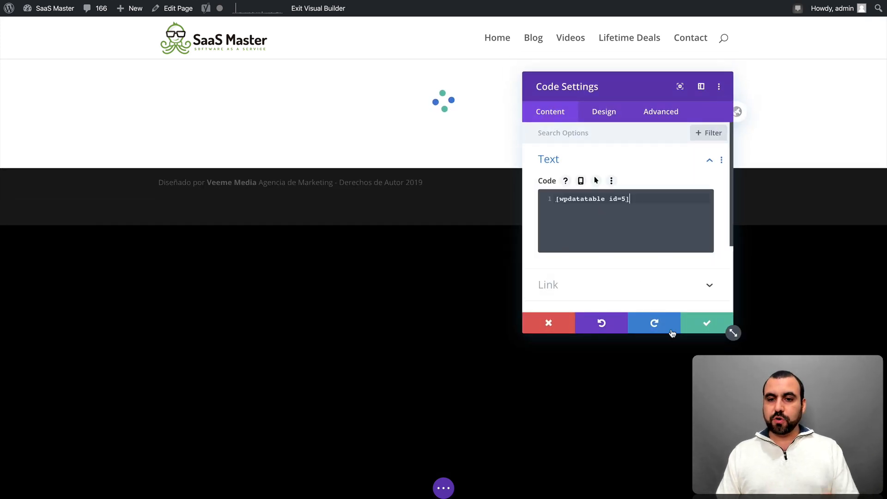
click(708, 322)
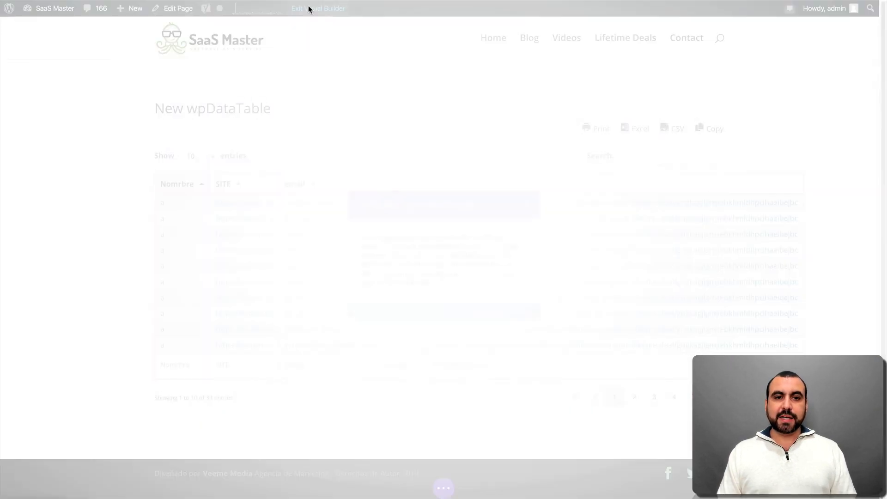
Save the page and exit the Divi visual builder
click(506, 318)
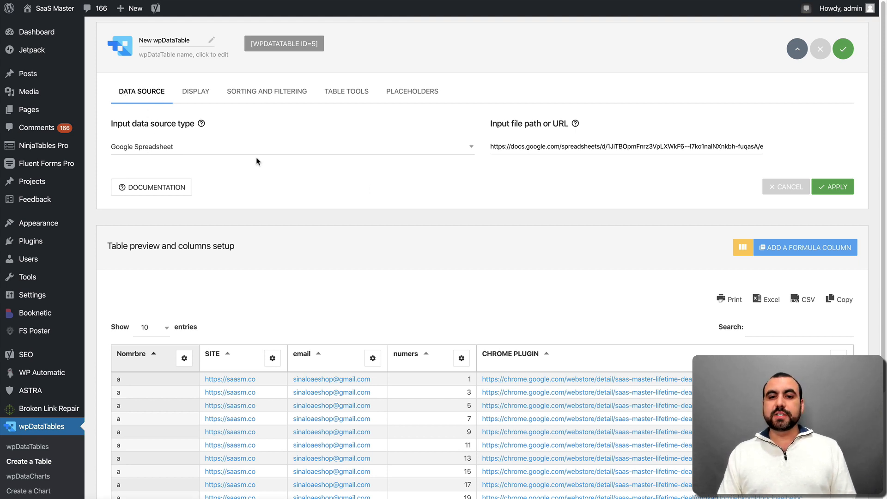
In the table's display settings, hide the title, set 25 default rows per page, limit the width to page width, apply, and reload the page
click(199, 93)
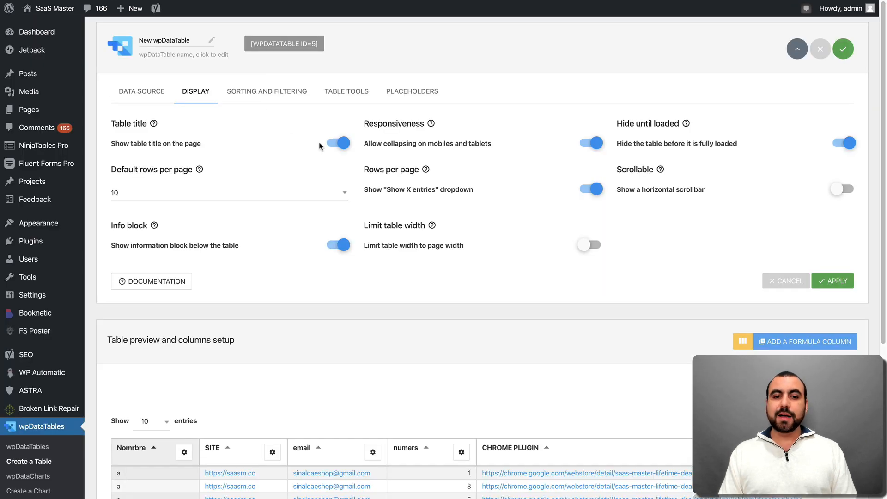
click(338, 145)
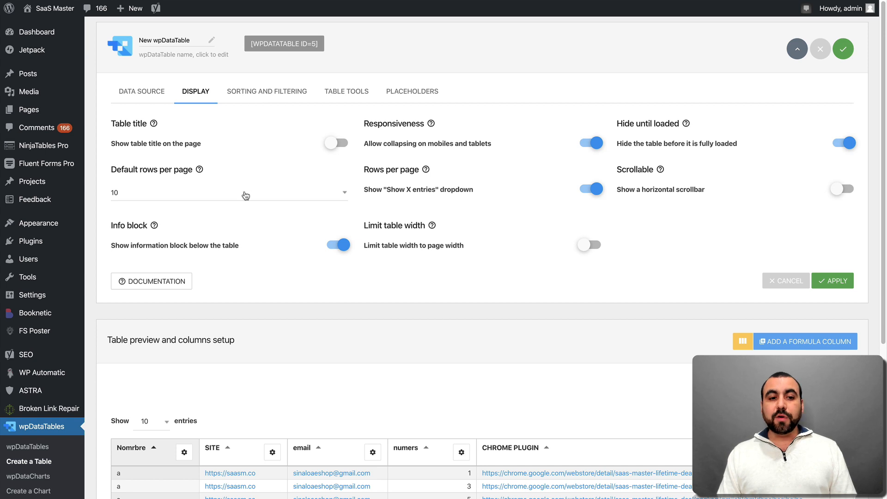
click(286, 197)
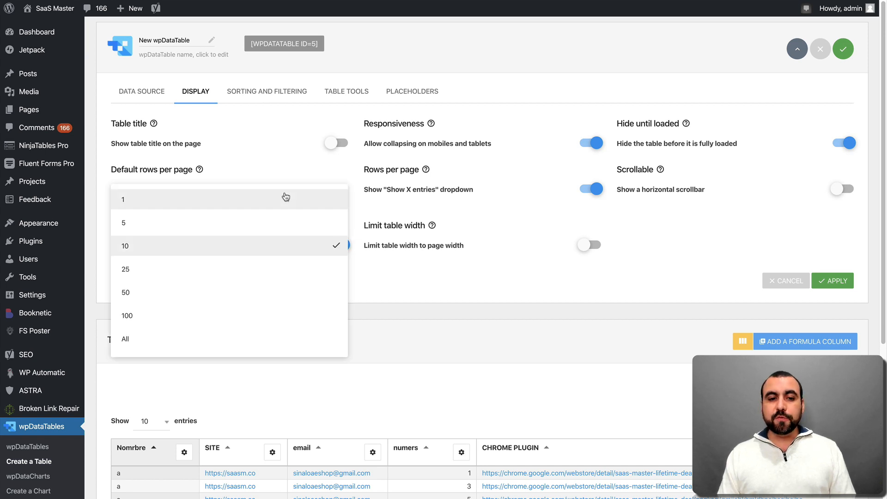
click(270, 268)
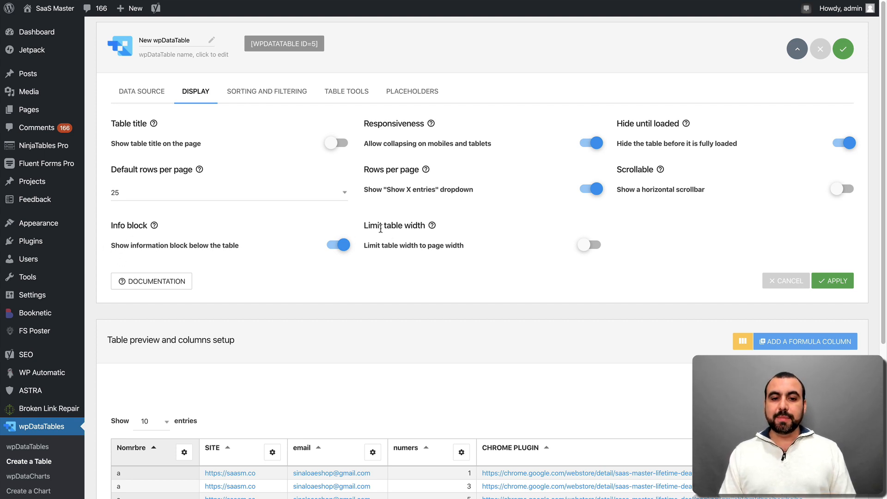
click(589, 245)
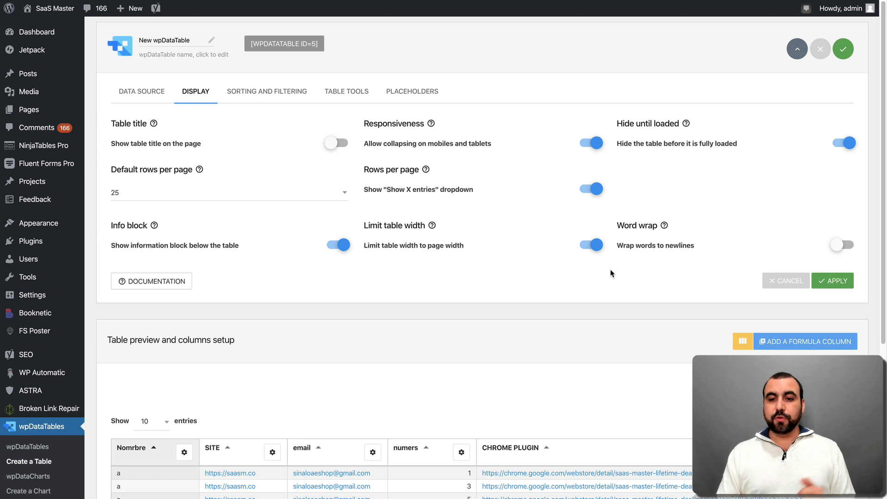
click(848, 286)
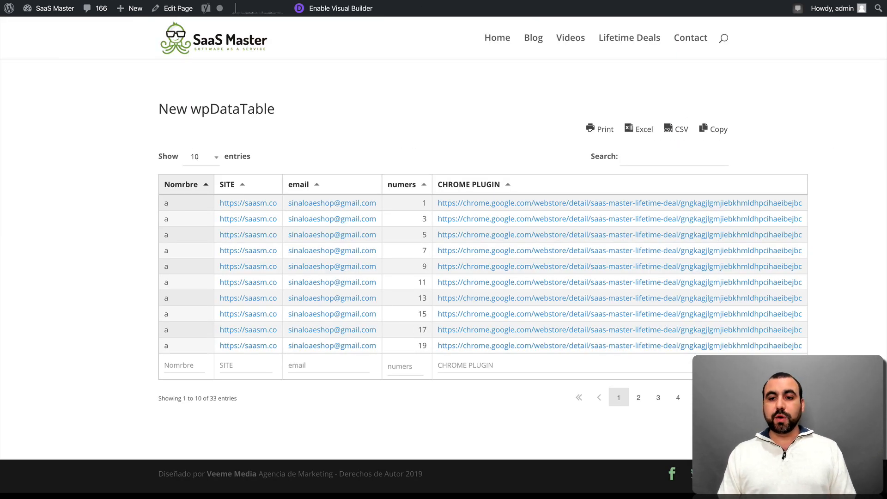
key(super+r)
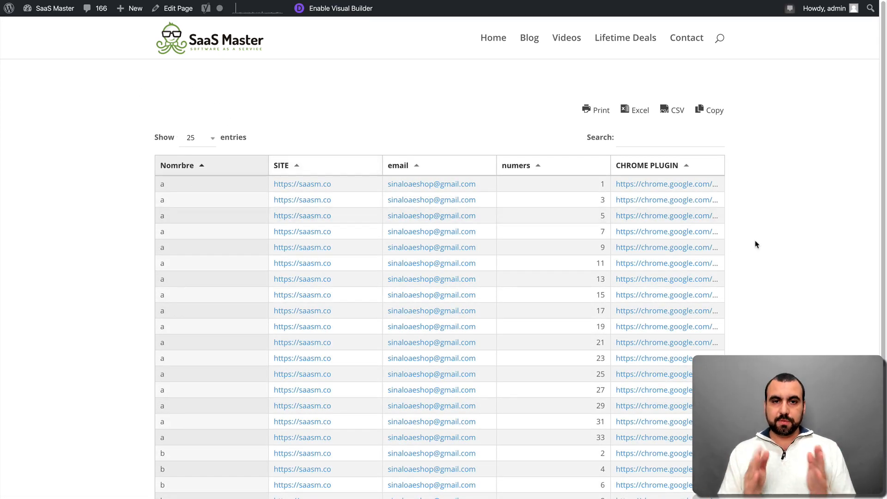
Open the table's sorting and filtering settings and test sorting the published table by the SITE, Nomrbre and numers columns
key(ctrl+shift+Tab)
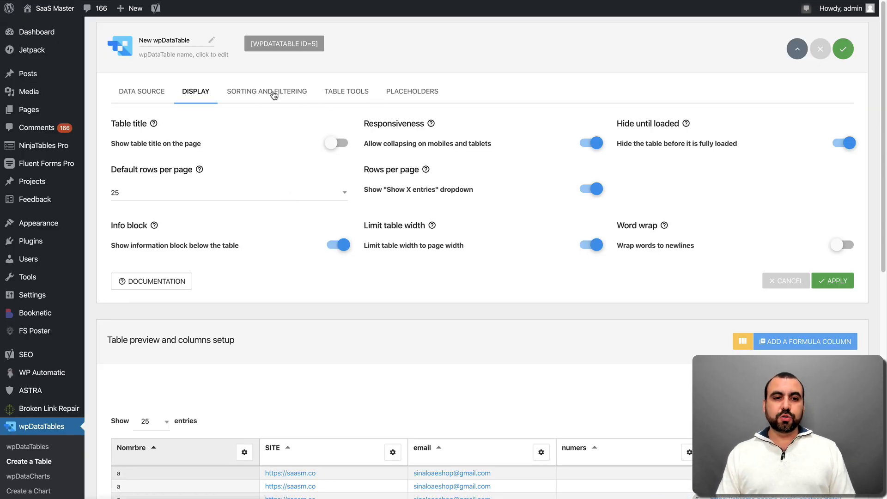
click(287, 99)
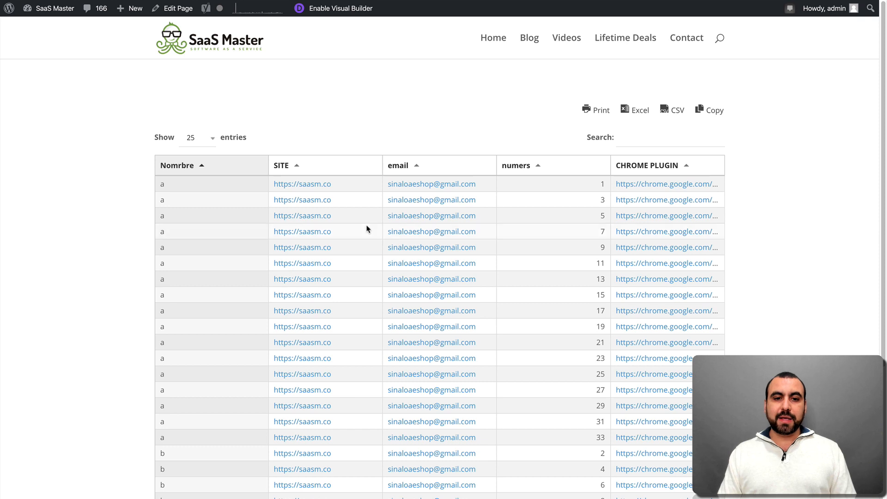
click(293, 166)
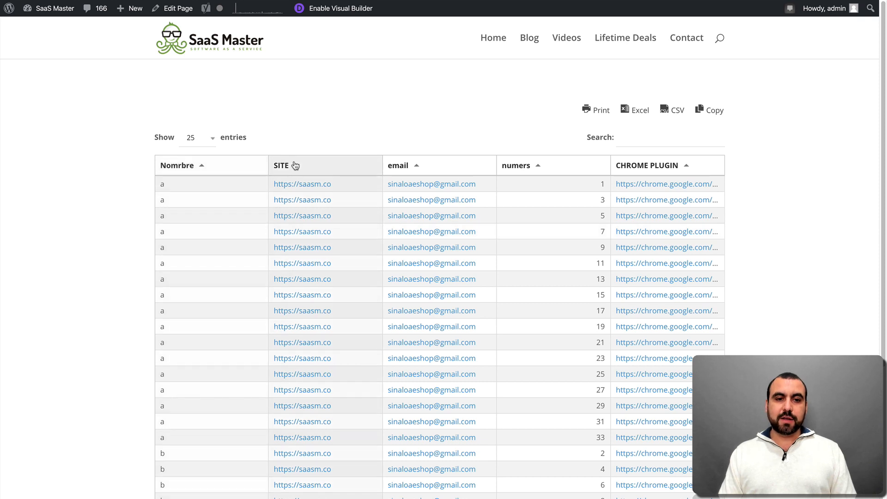
click(305, 170)
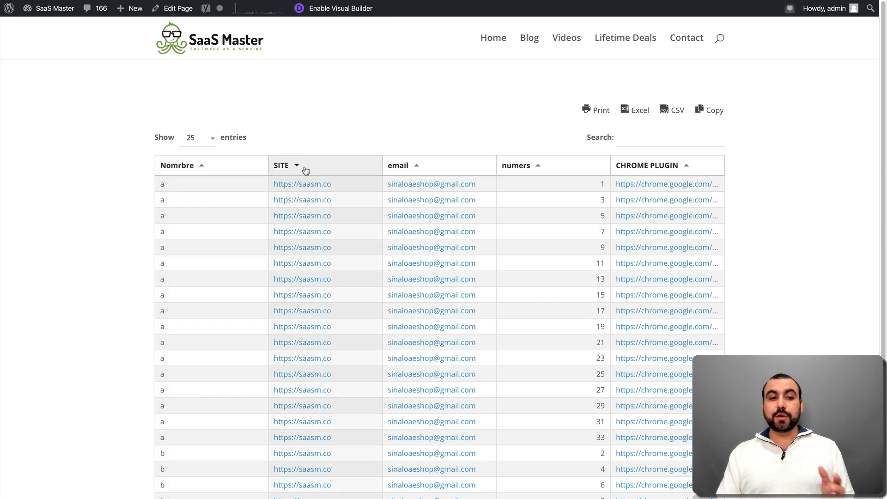
click(198, 171)
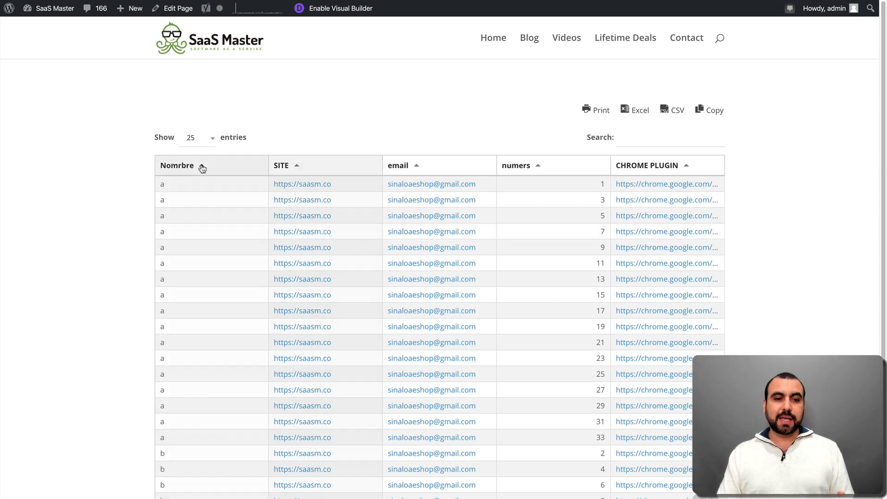
click(572, 170)
click(545, 170)
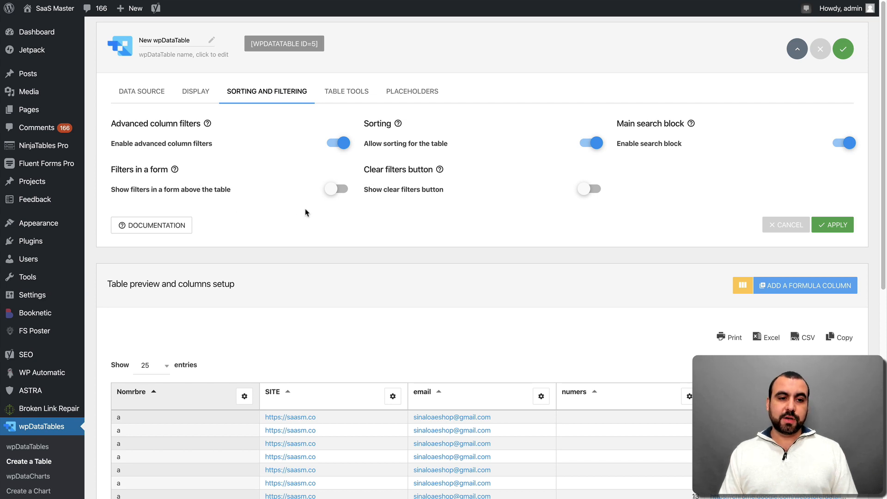
Enable showing the filters in a form above the table and apply the change
click(335, 189)
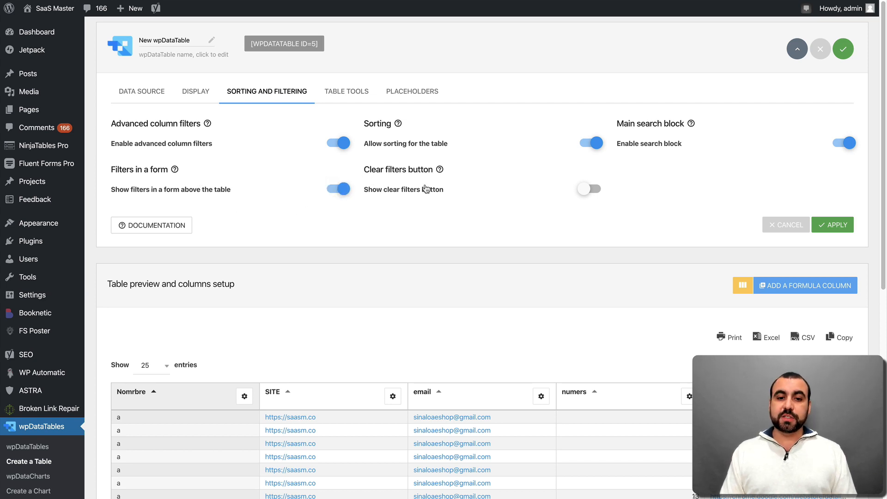
click(839, 226)
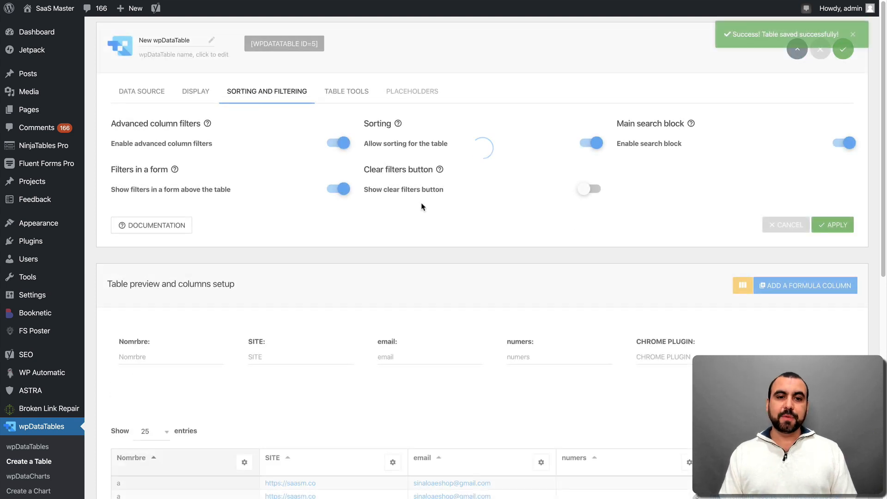
Open the table tools settings and try the Copy export on the published table
click(351, 95)
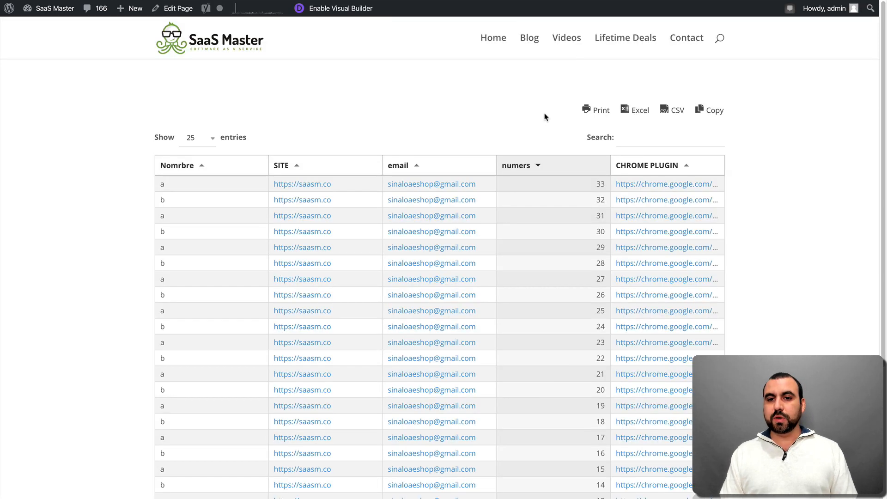
click(714, 110)
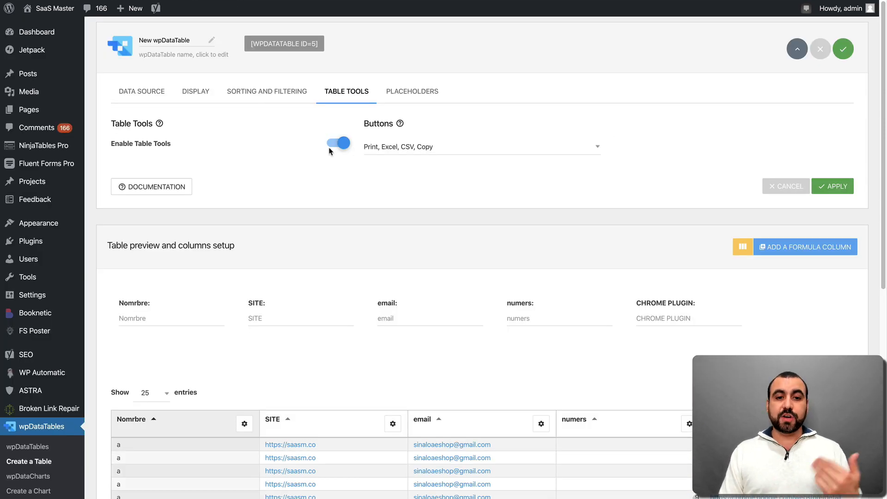
Add PDF to the table tool buttons, disable Table Tools for this table, and apply the settings
click(329, 151)
click(351, 145)
click(442, 148)
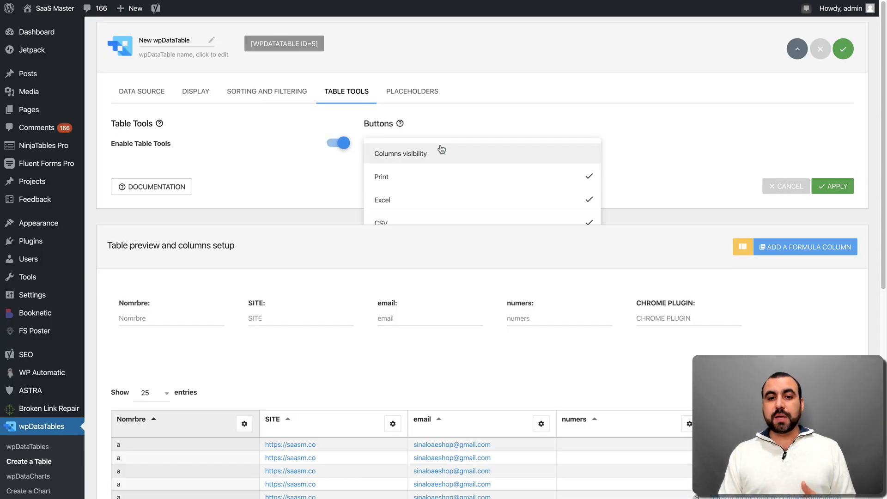
click(585, 271)
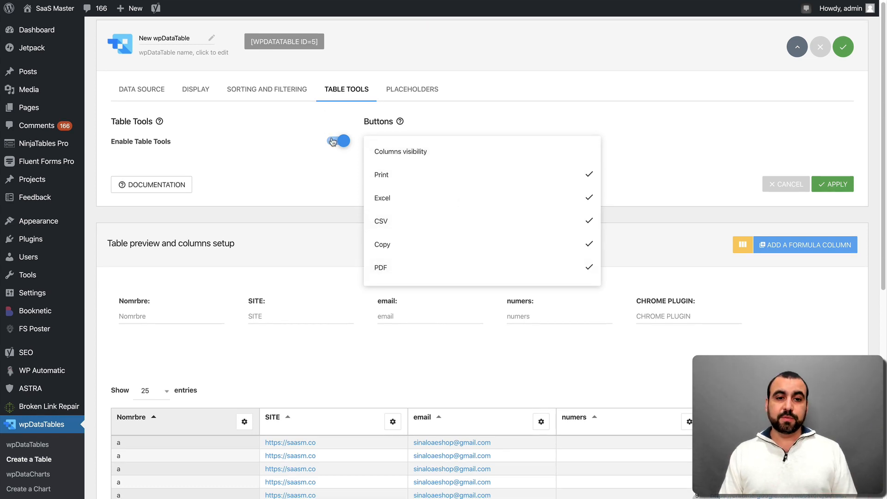
click(333, 142)
click(828, 181)
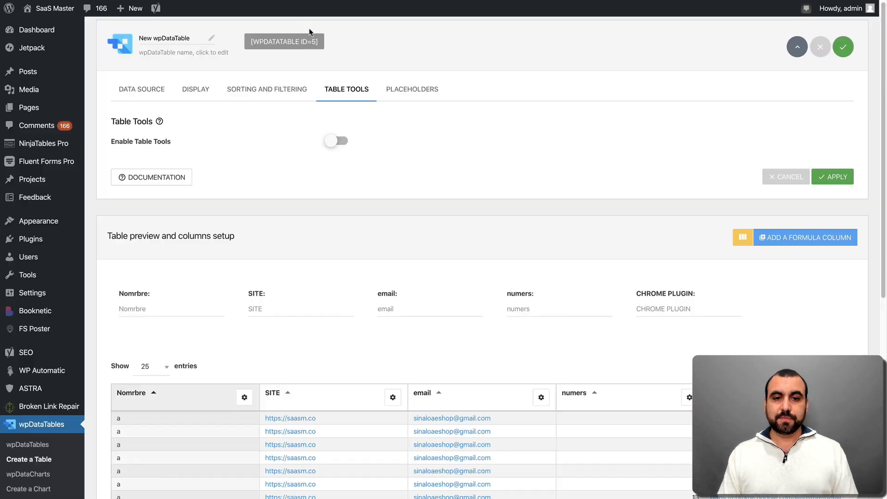
Examine the placeholders, the data source settings, the columns list and the formula column editor, closing the dialogs without changes
click(397, 90)
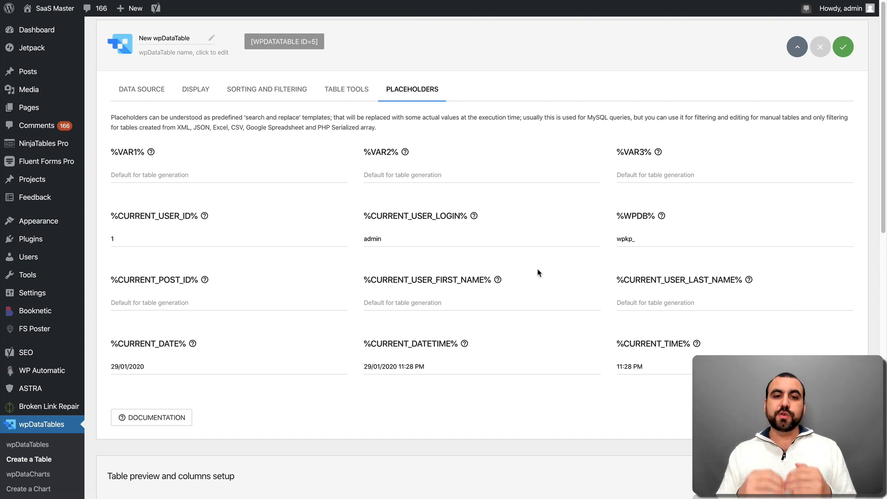
click(165, 89)
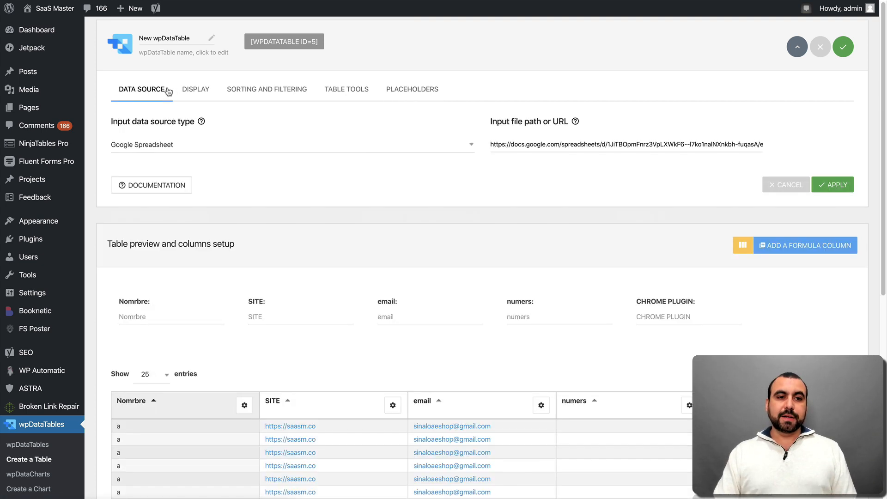
scroll(322, 211, down, 3)
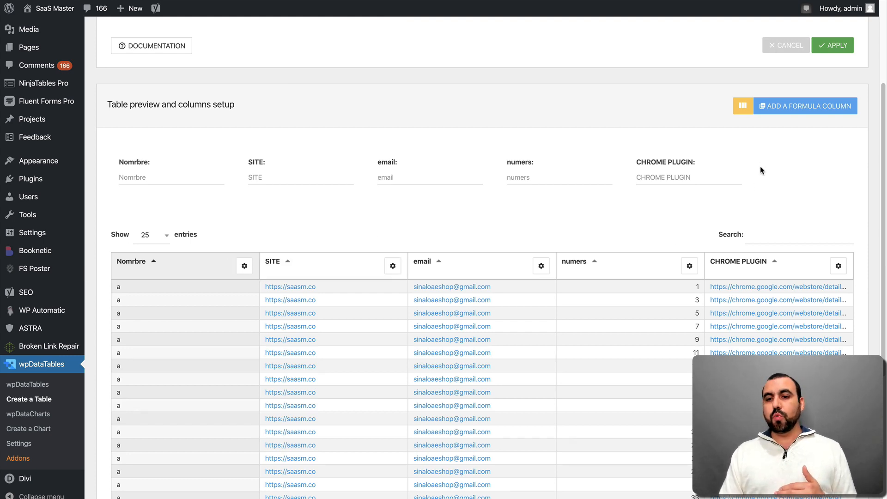
click(745, 107)
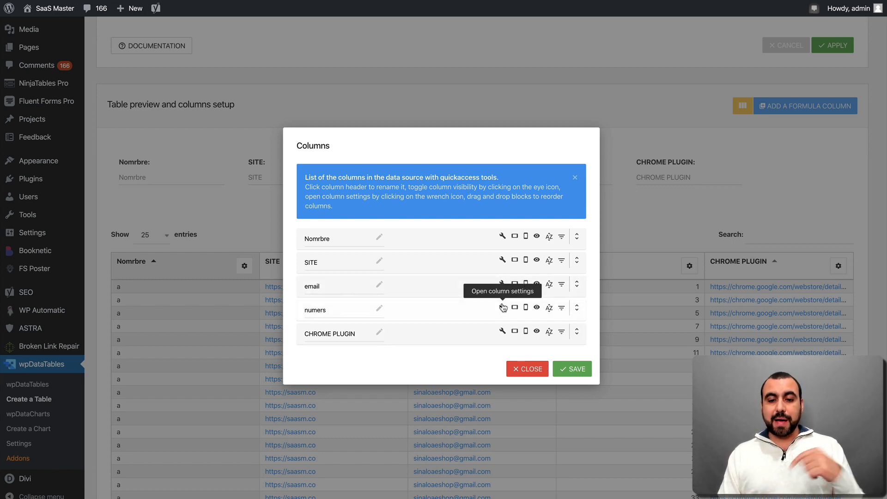
click(525, 368)
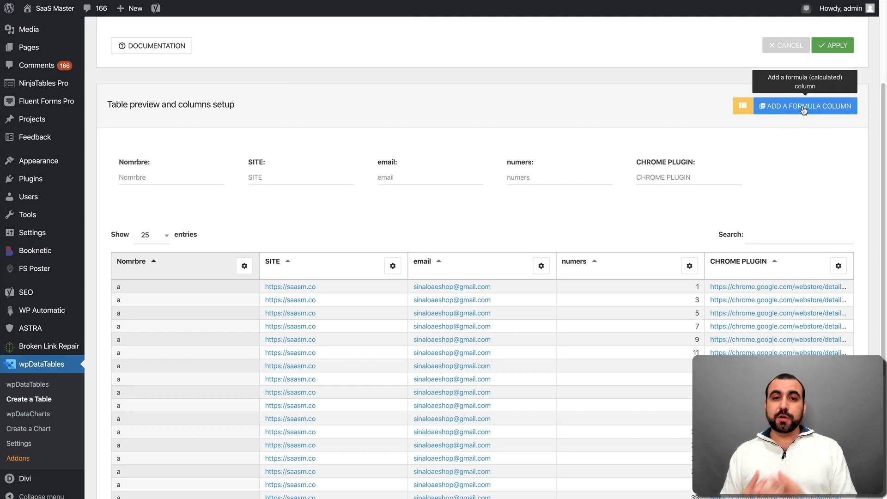
click(803, 109)
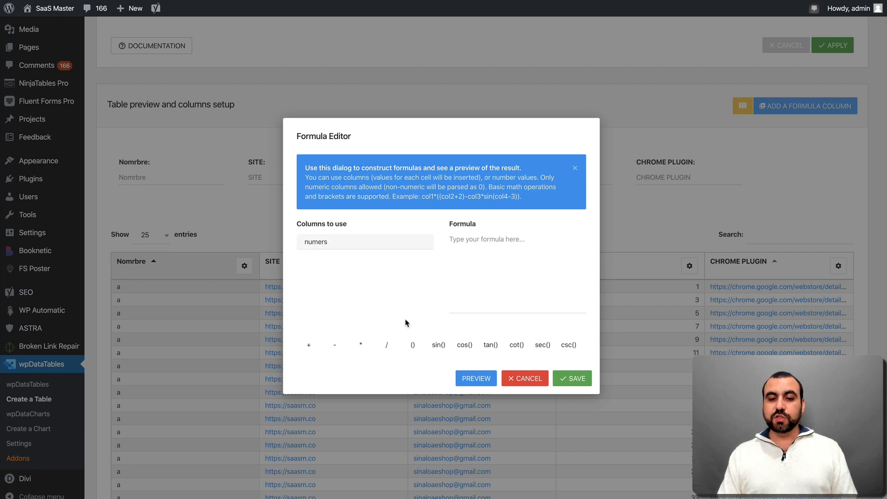
click(529, 377)
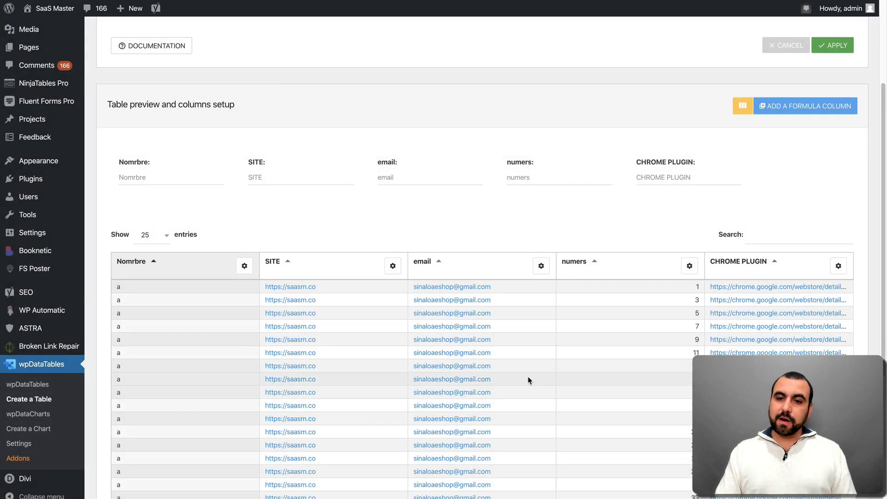
Open the column settings of the SITE column and set its displayed header to WEBSITE
scroll(528, 376, down, 3)
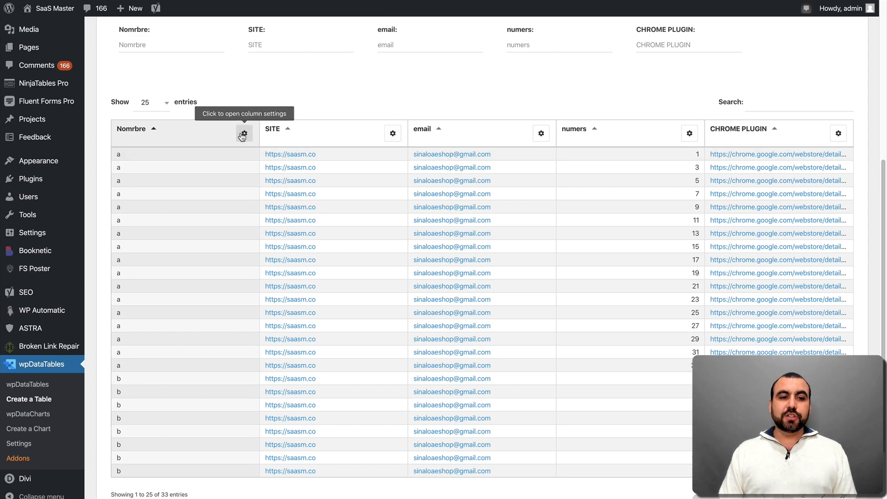
click(392, 134)
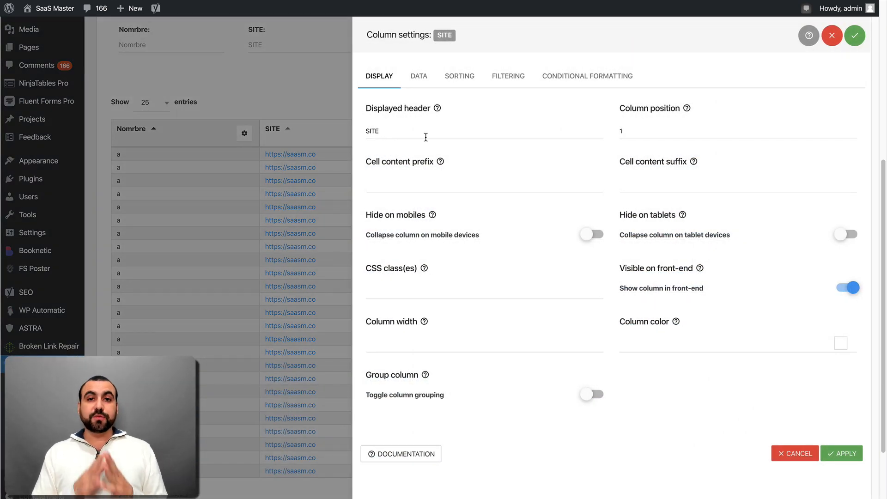
double_click(376, 132)
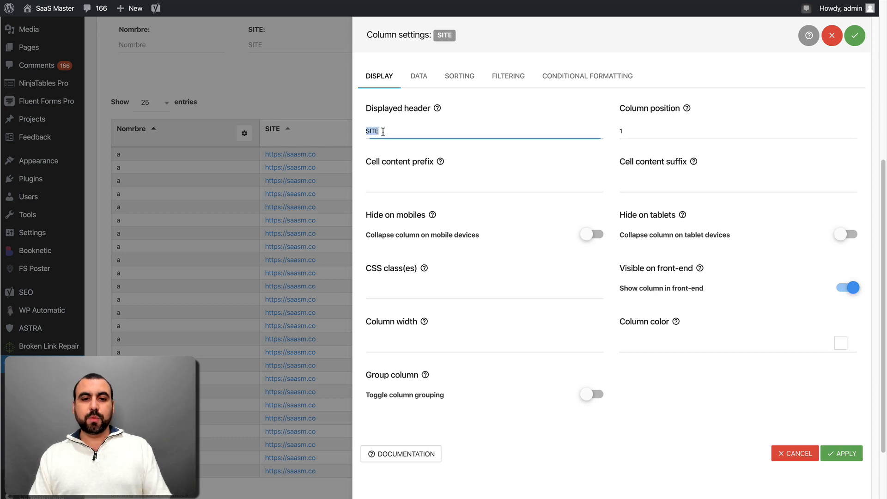
text(WEBSITE)
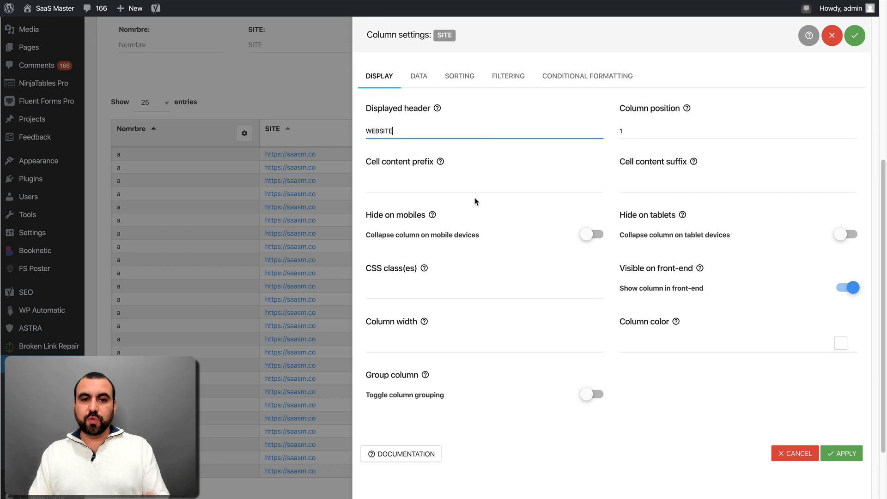
click(495, 151)
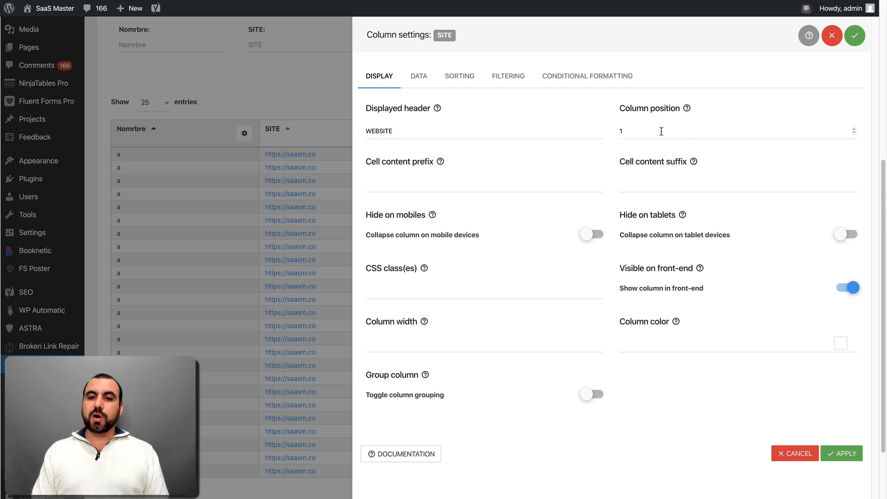
Set the SITE column's position to 6
click(645, 128)
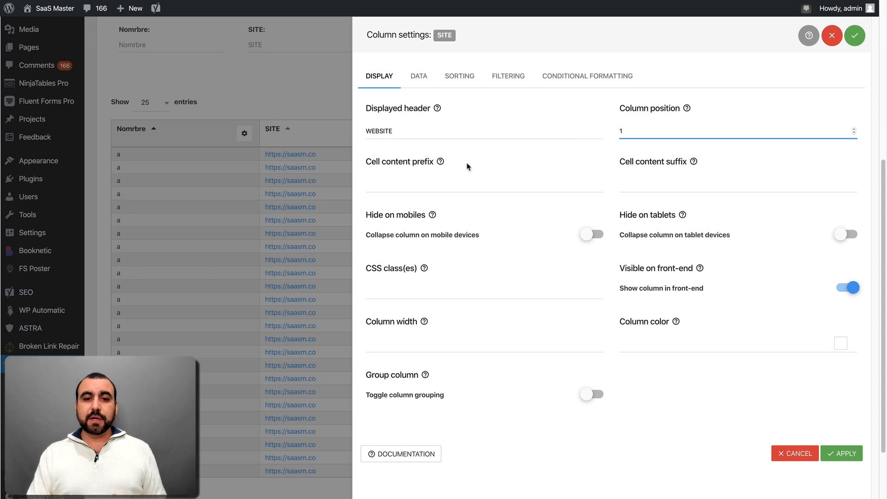
drag(661, 130, 601, 130)
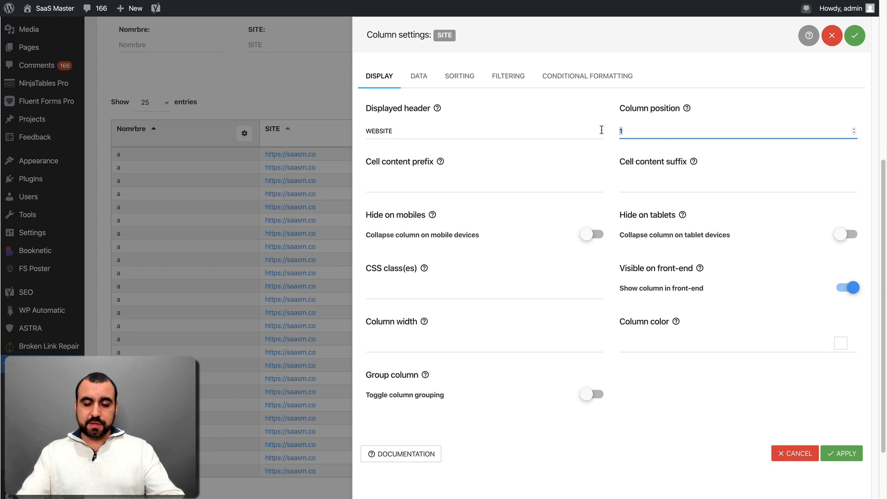
text(6)
click(581, 182)
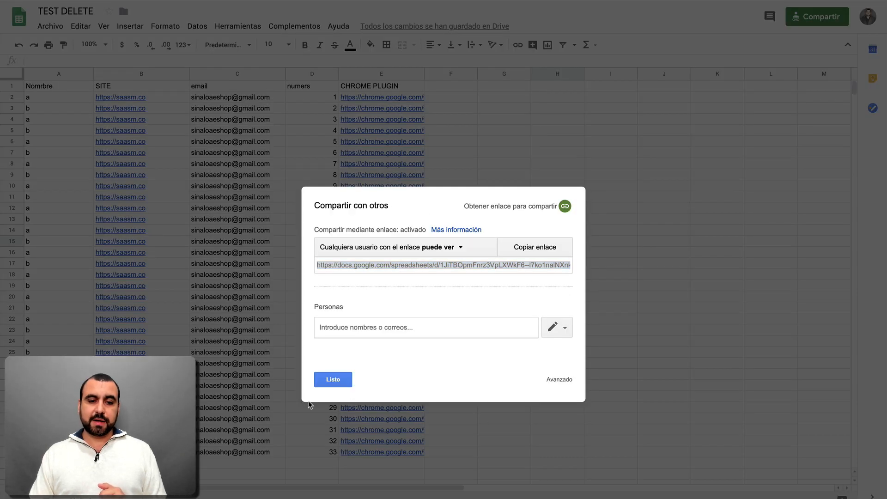
In the TEST DELETE spreadsheet, shorten the SITE link in row 2 to saasm.co and return to the WordPress column settings
click(349, 377)
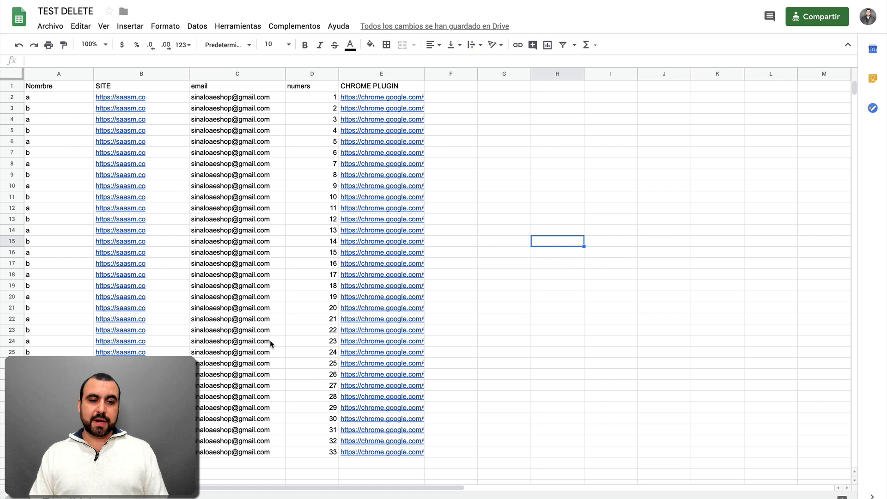
click(115, 99)
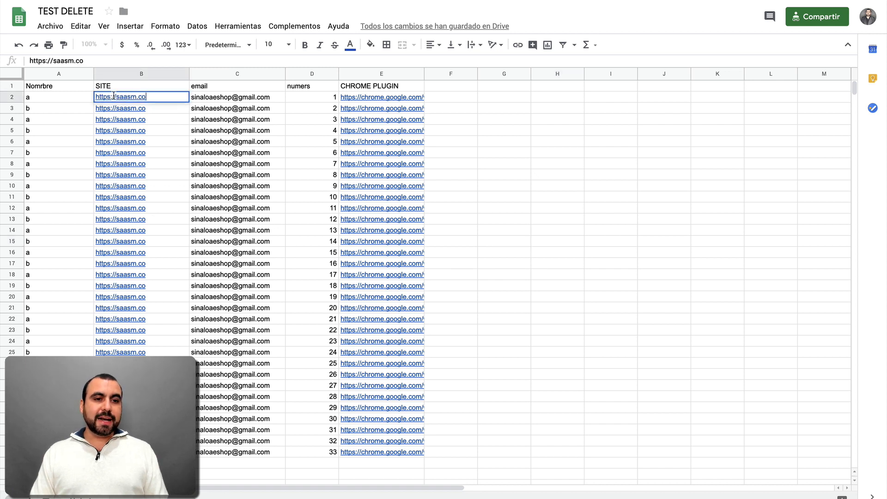
key(BackSpace)
key(BackSpace)
key(BackSpace)
key(BackSpace)
key(BackSpace)
key(BackSpace)
key(BackSpace)
key(BackSpace)
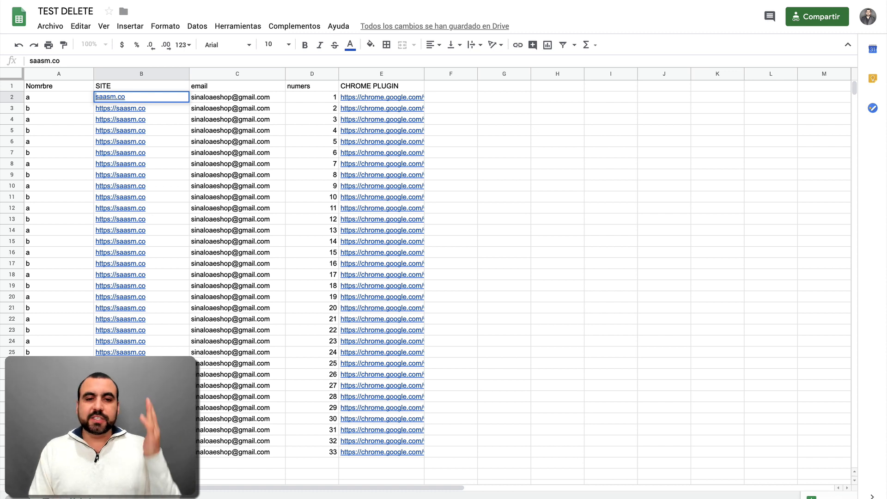
click(329, 104)
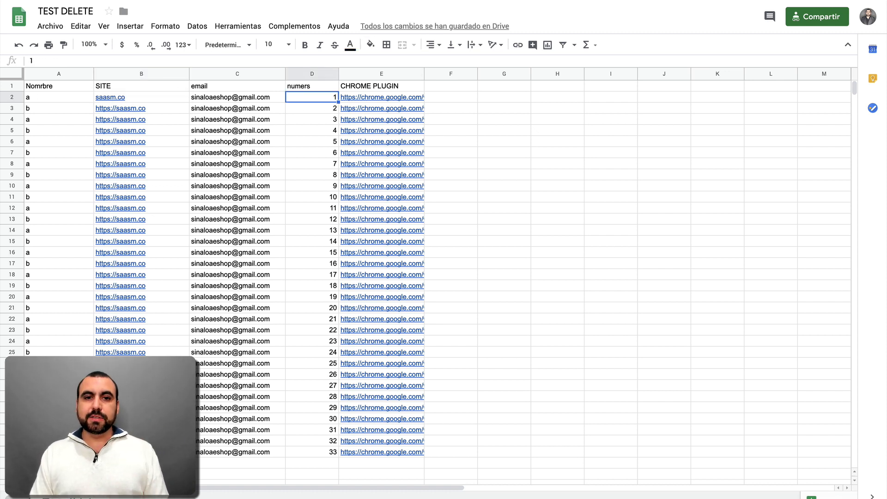
click(379, 0)
click(508, 0)
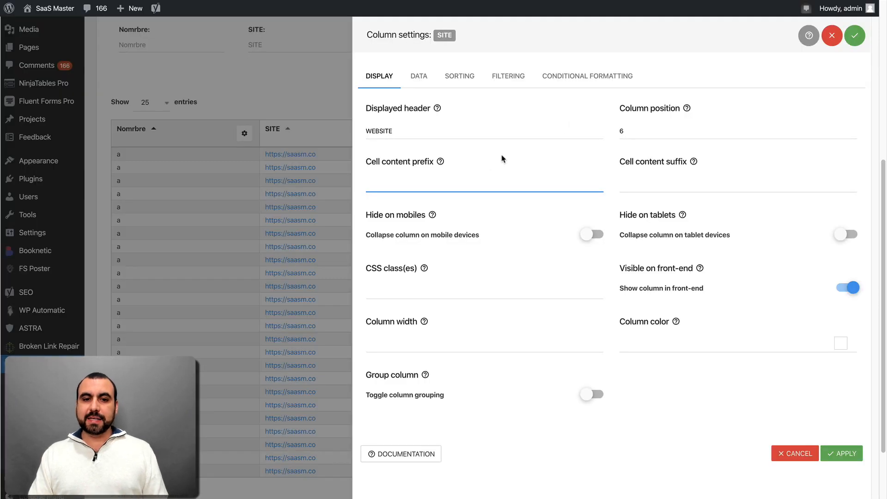
text(https:)
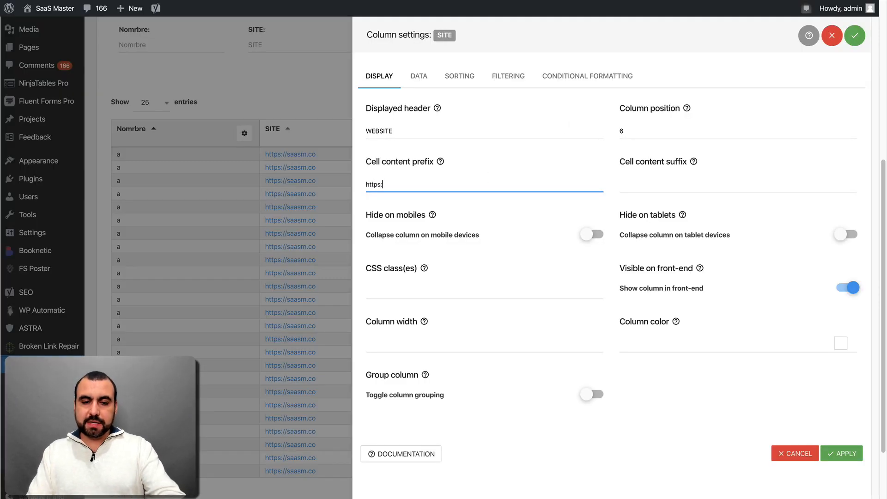
text(//)
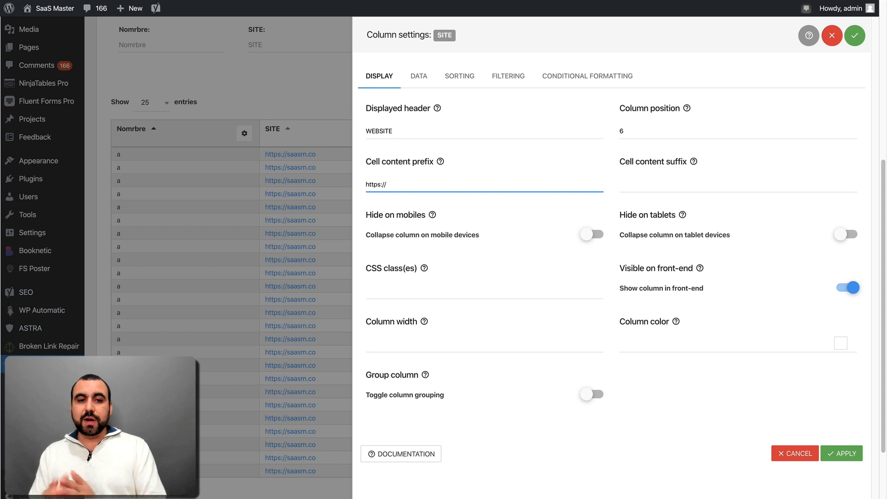
drag(388, 184, 361, 184)
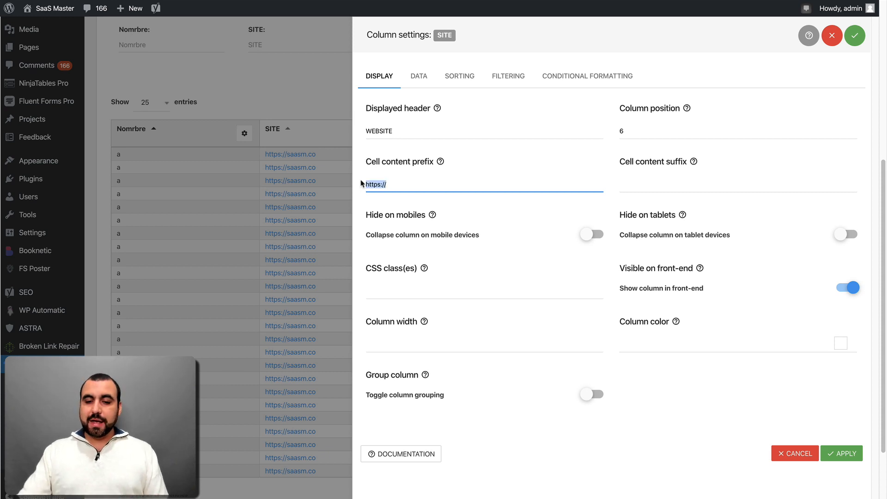
key(BackSpace)
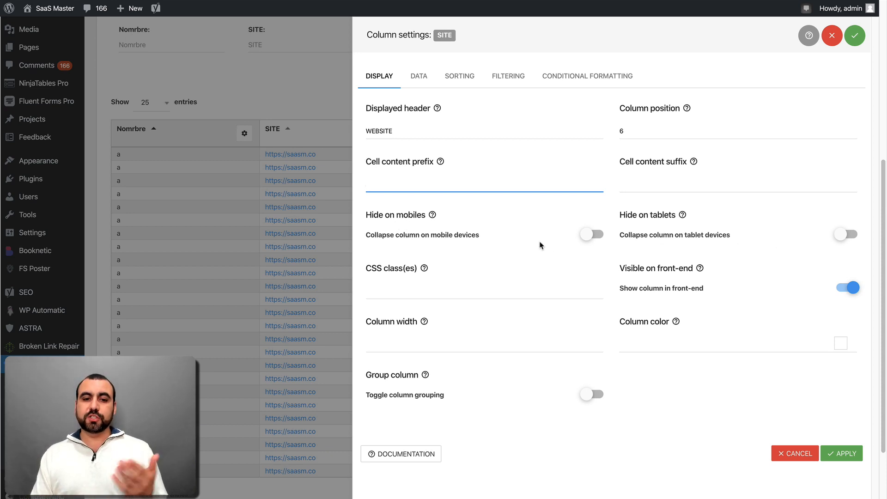
Turn off front-end visibility for the SITE column
scroll(462, 283, down, 2)
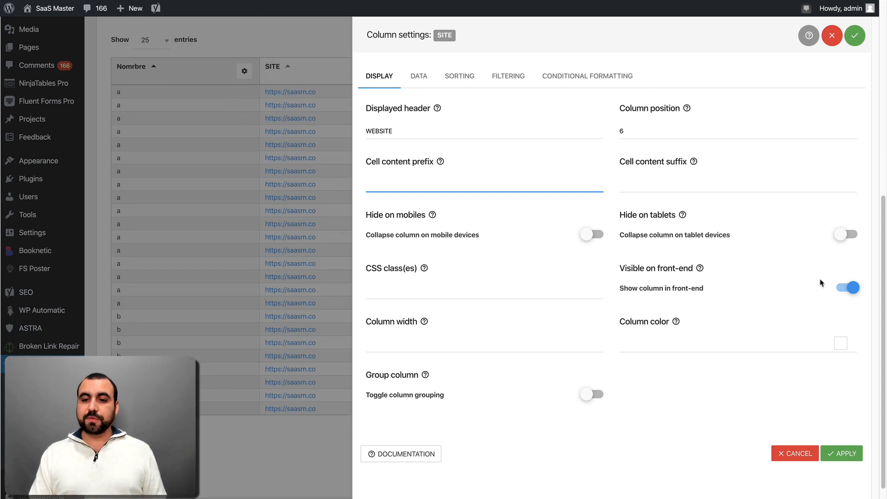
click(415, 293)
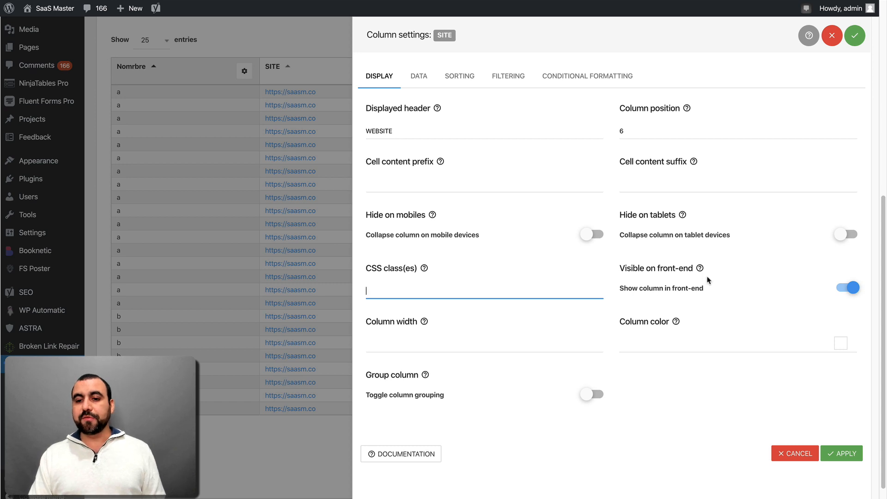
click(849, 288)
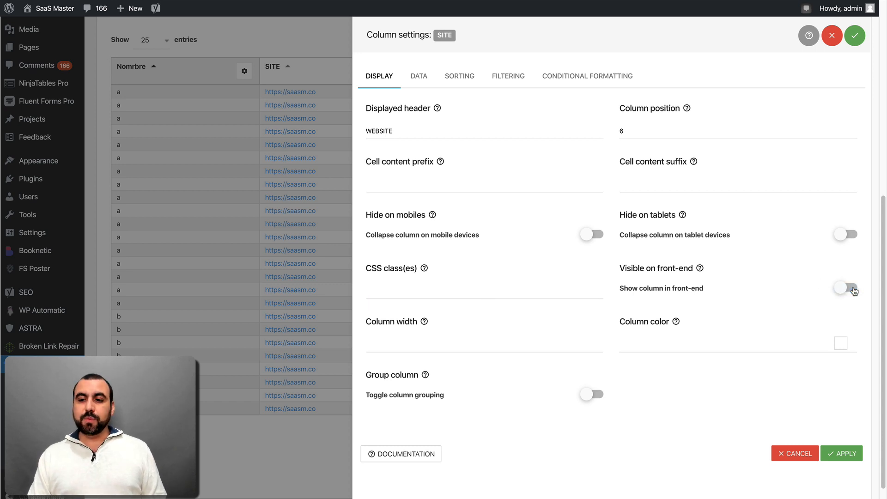
click(847, 289)
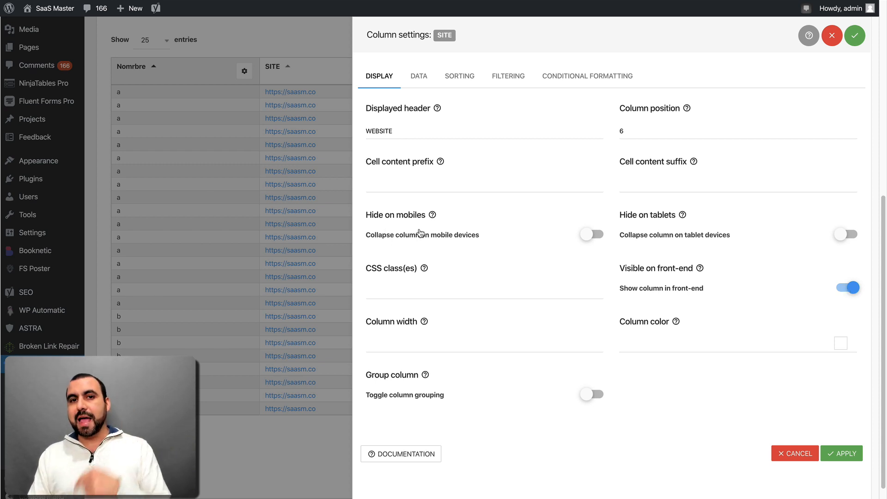
click(846, 288)
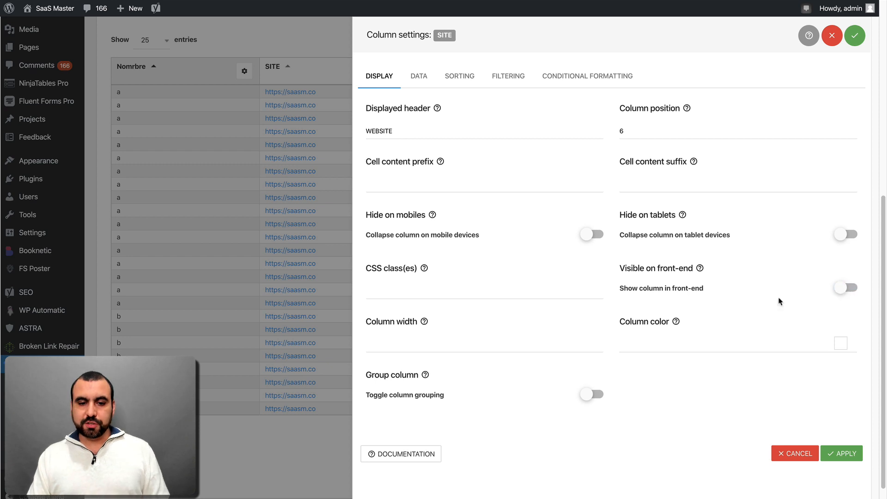
scroll(625, 356, up, 1)
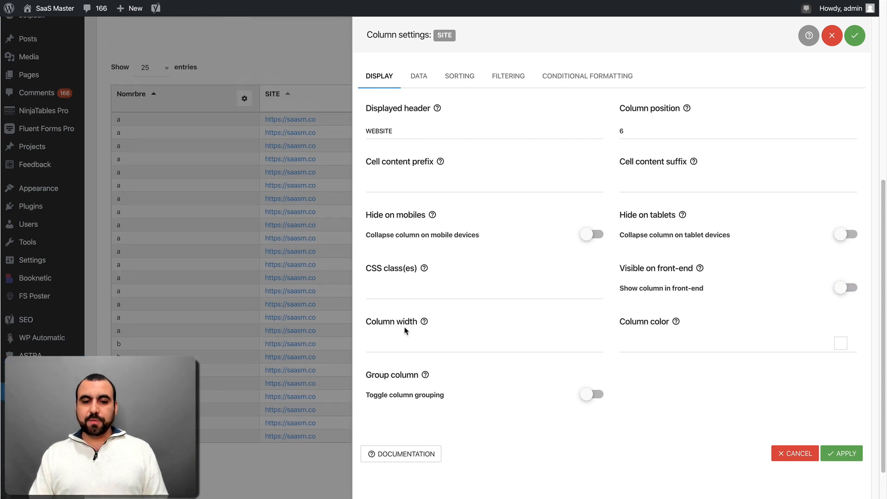
Set the SITE column's width to 500 and its color to #e3d3d3, and apply the settings
click(394, 346)
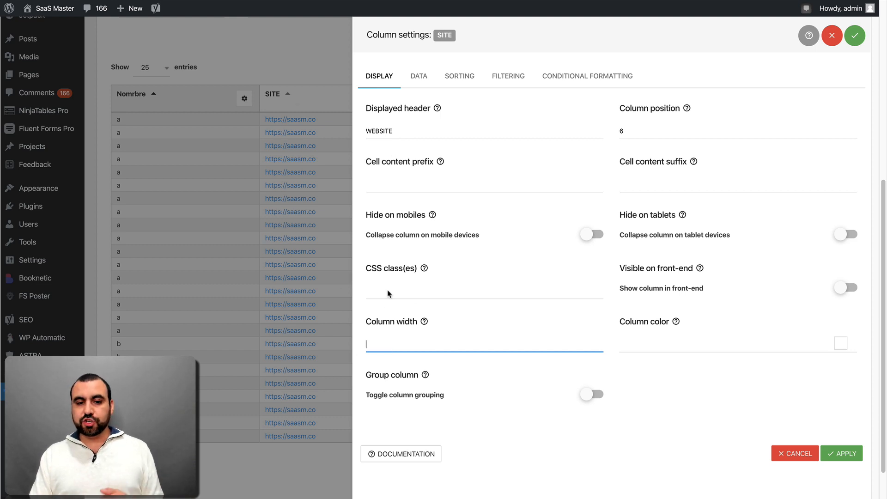
text(500)
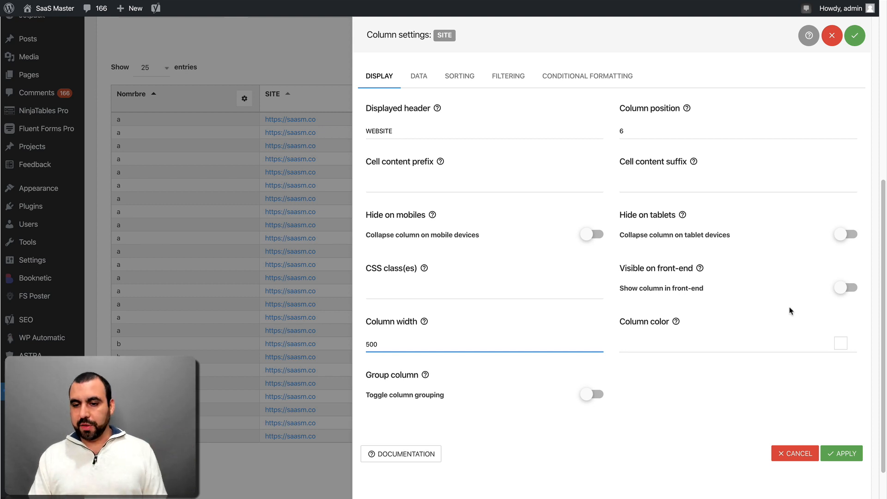
click(839, 347)
drag(806, 364, 776, 361)
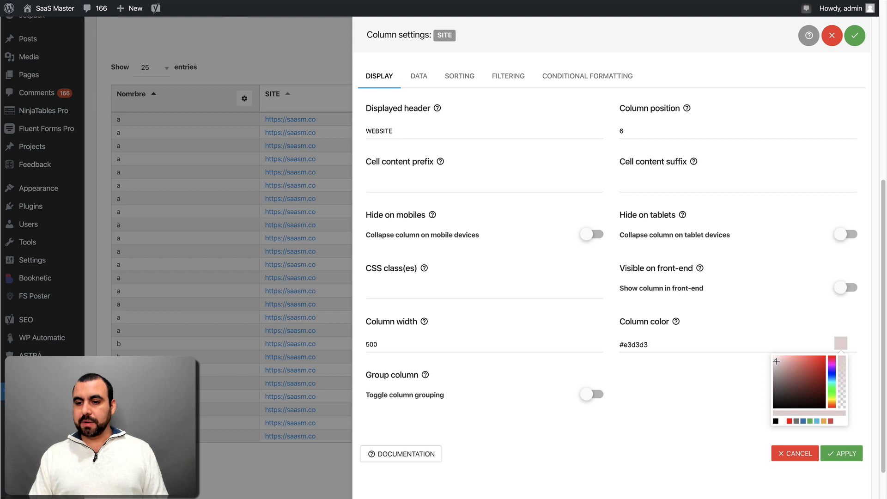
click(510, 418)
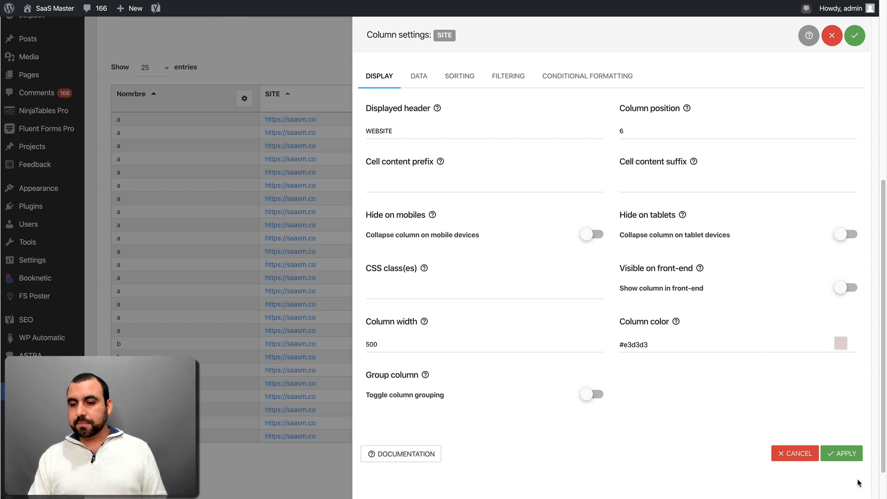
click(842, 455)
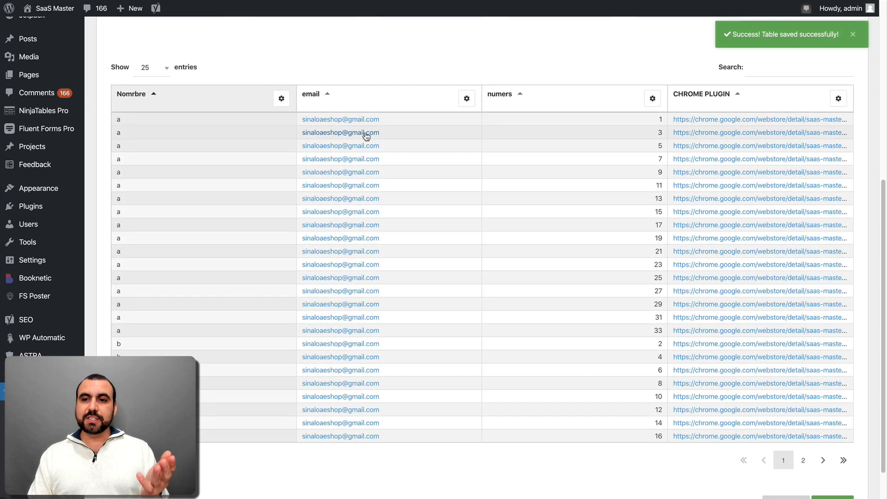
Open the WEBSITE column's settings from the columns list, make it visible on the front-end, and apply the change
scroll(378, 137, up, 3)
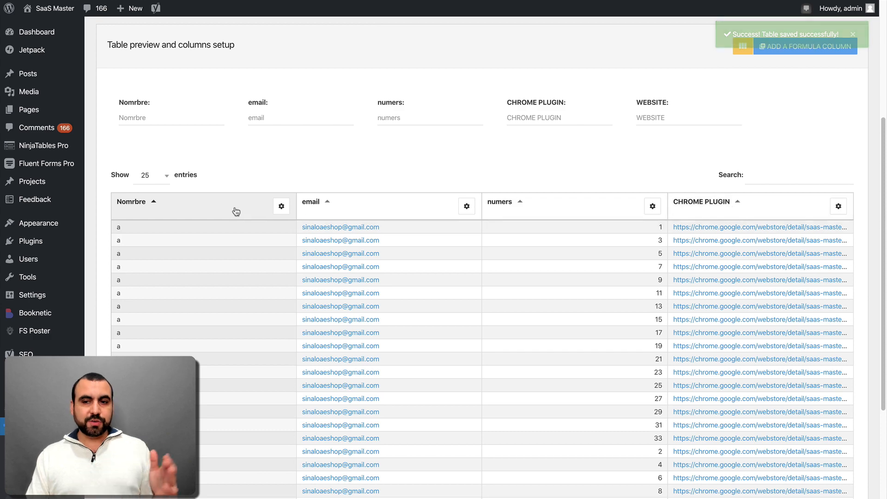
scroll(559, 231, up, 1)
scroll(560, 231, up, 3)
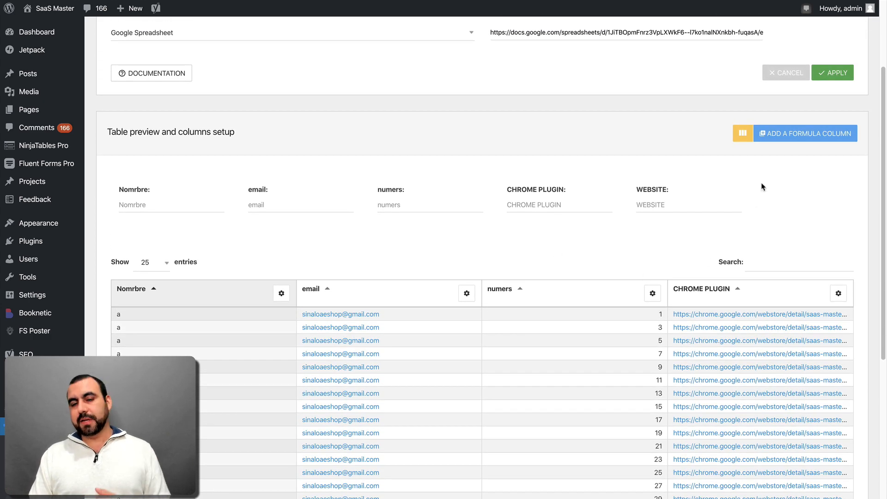
click(742, 135)
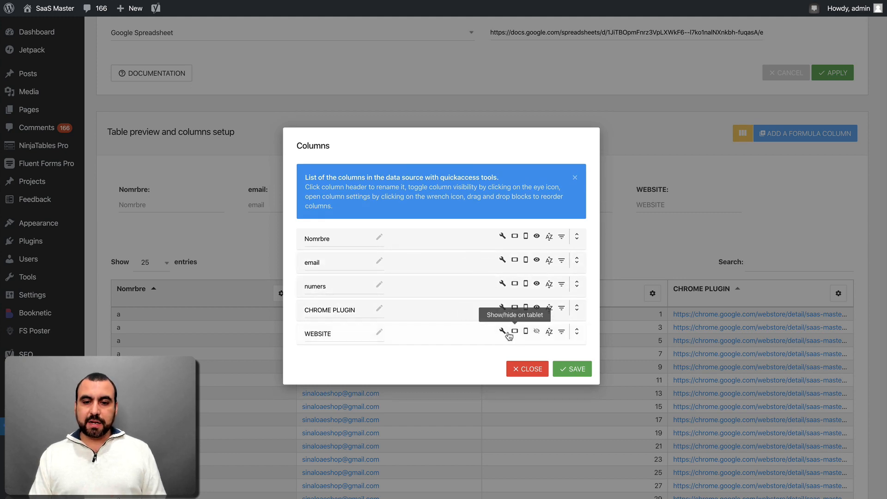
click(502, 332)
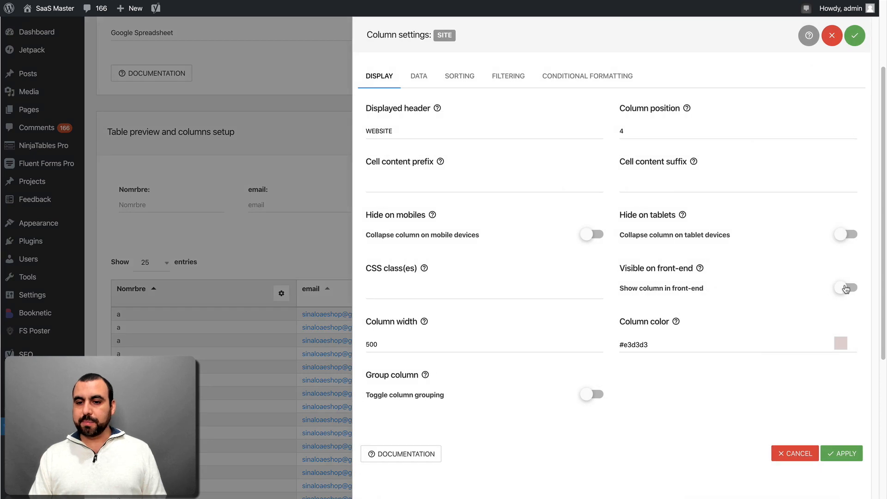
click(845, 288)
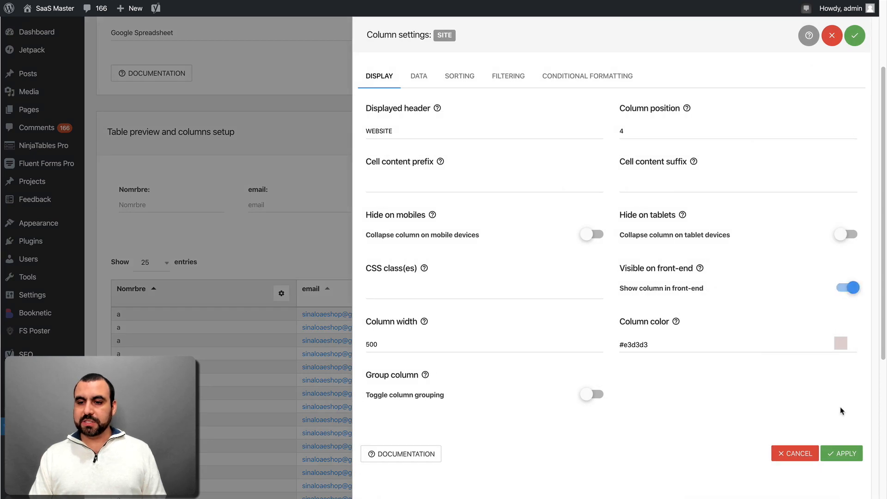
click(845, 453)
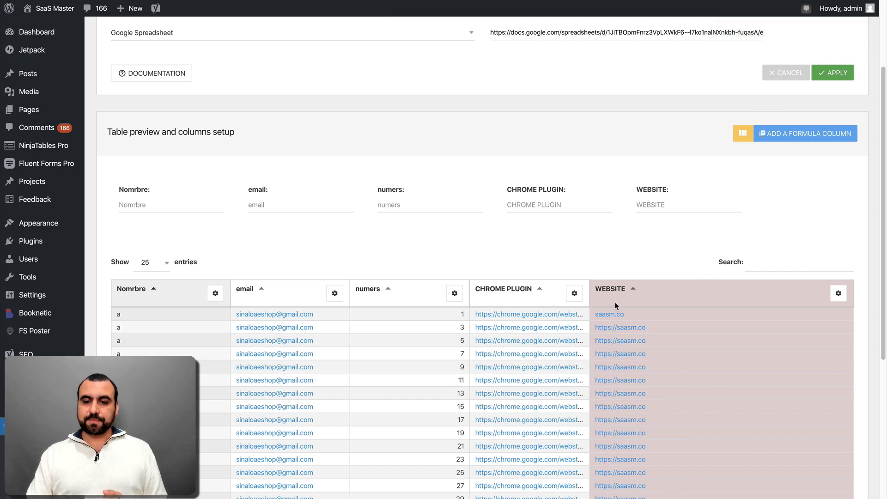
Change the WEBSITE column's color to #ffffff and apply the settings
click(838, 294)
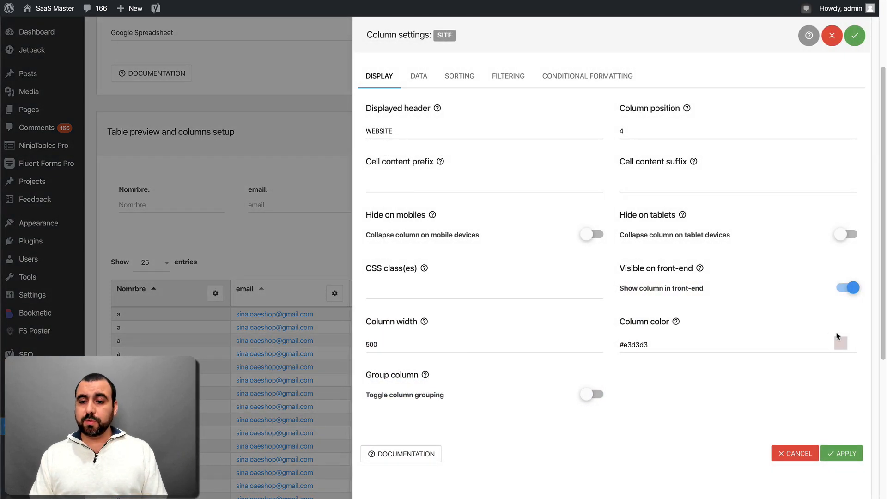
click(841, 342)
drag(783, 368, 762, 339)
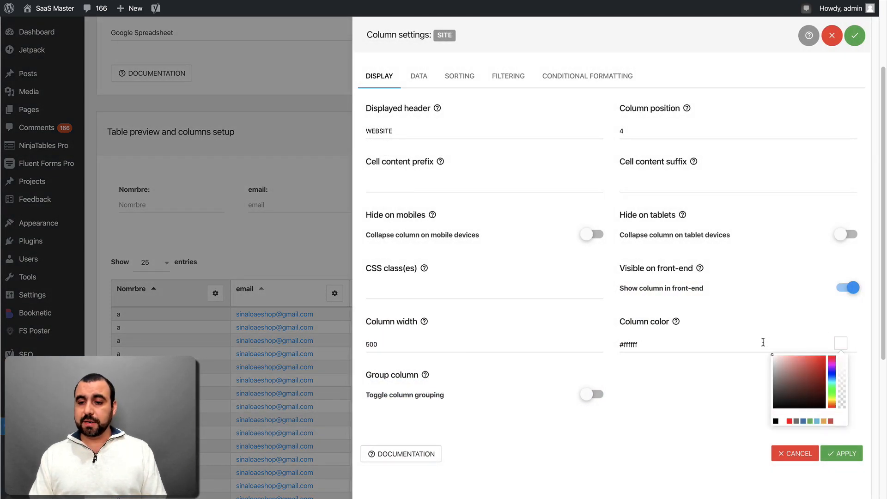
click(846, 453)
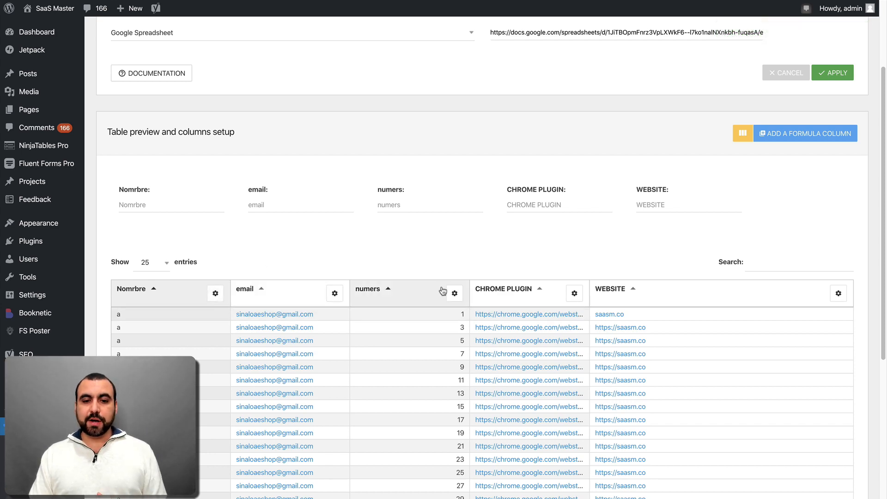
Set the numers column's cell content prefix to $ and open its data settings
click(454, 294)
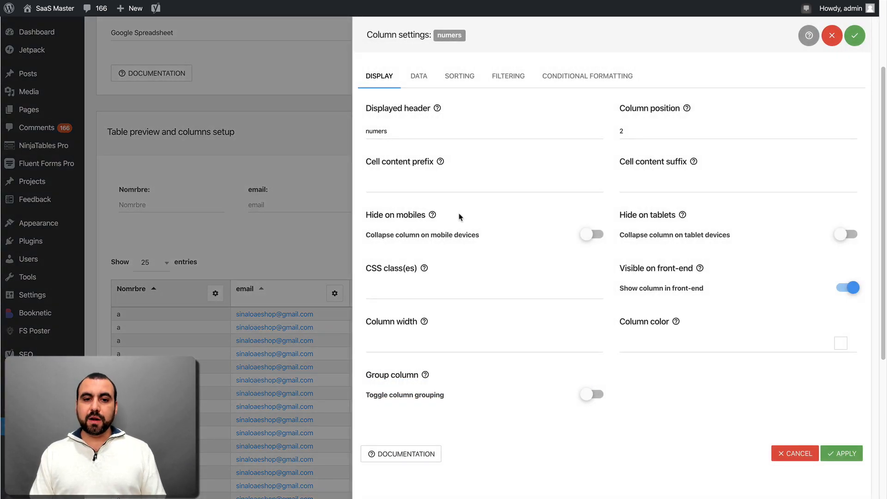
click(433, 185)
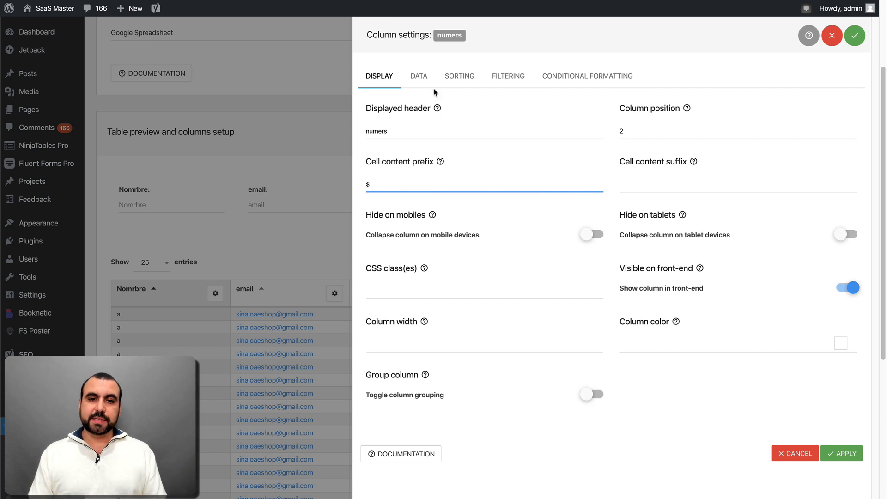
click(425, 76)
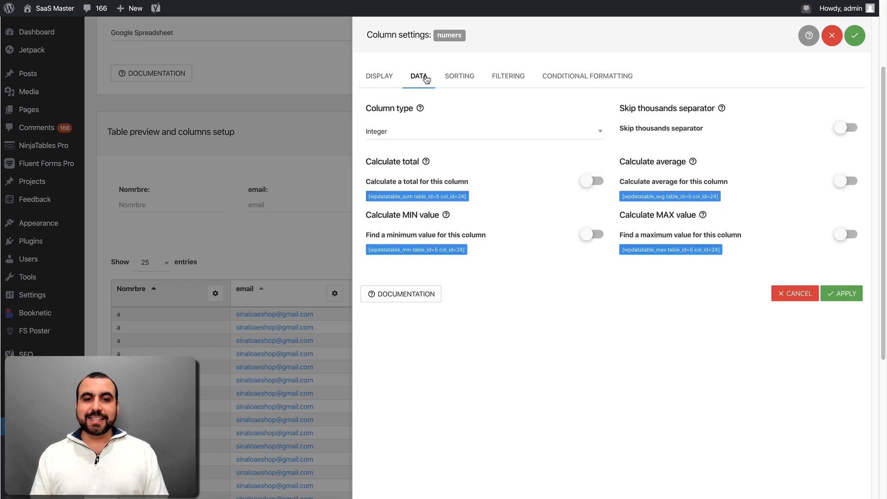
Enable the total calculation for the numers column, apply the settings, and check the sum in the table footer
click(455, 137)
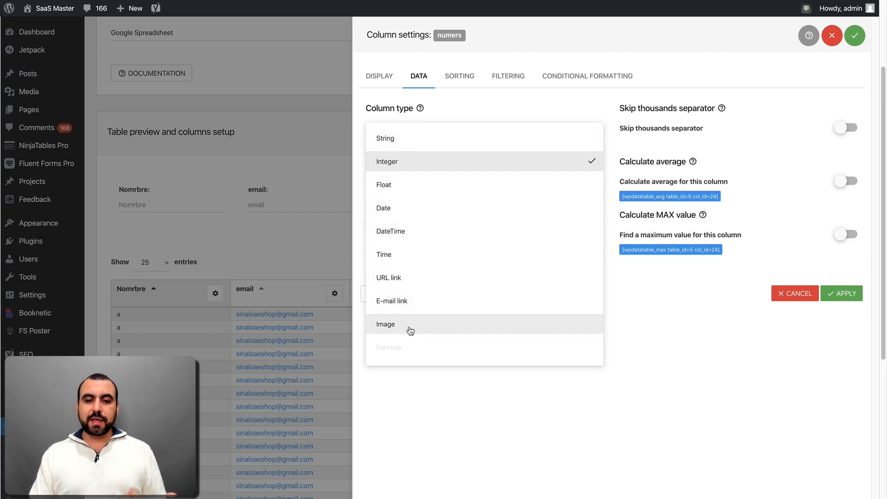
click(697, 377)
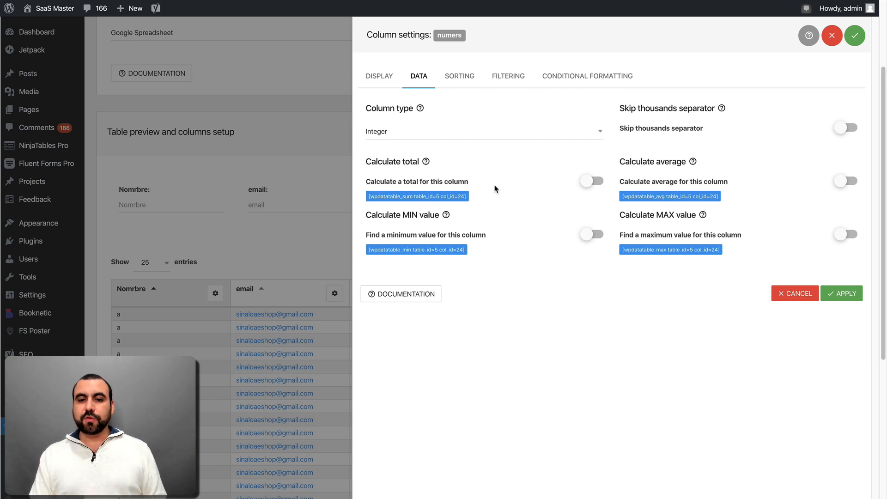
click(597, 183)
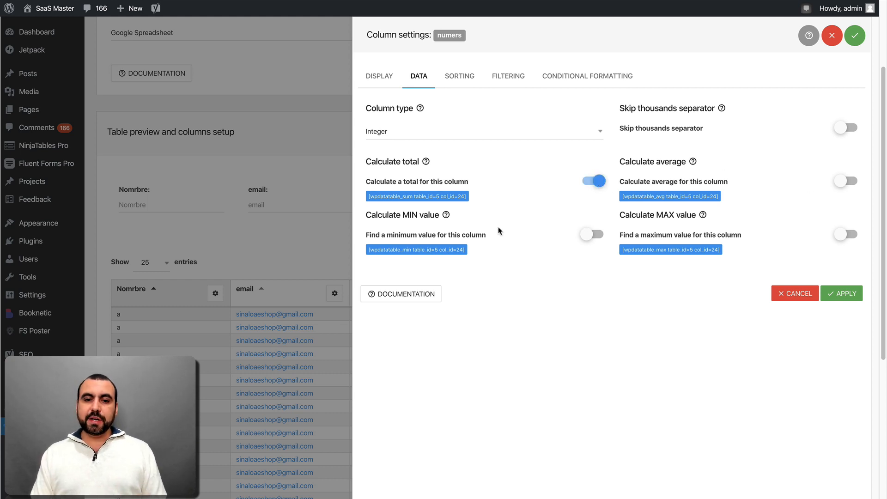
click(843, 295)
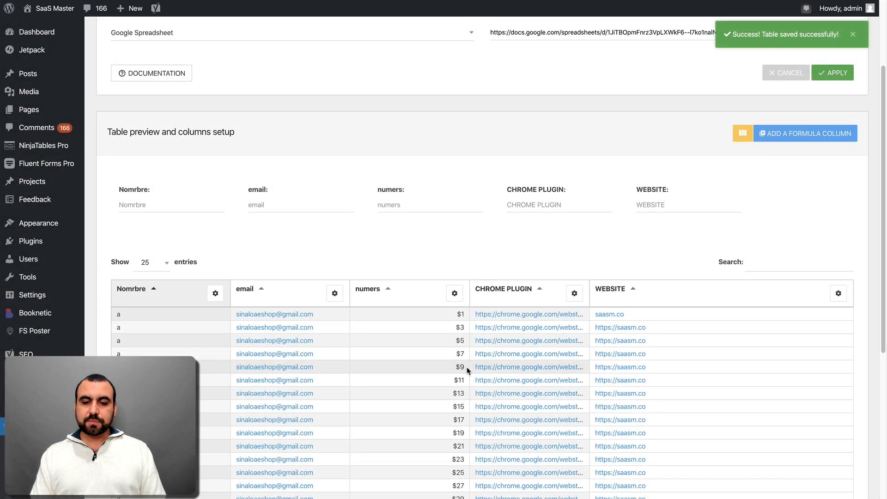
scroll(467, 369, down, 1)
scroll(467, 370, down, 4)
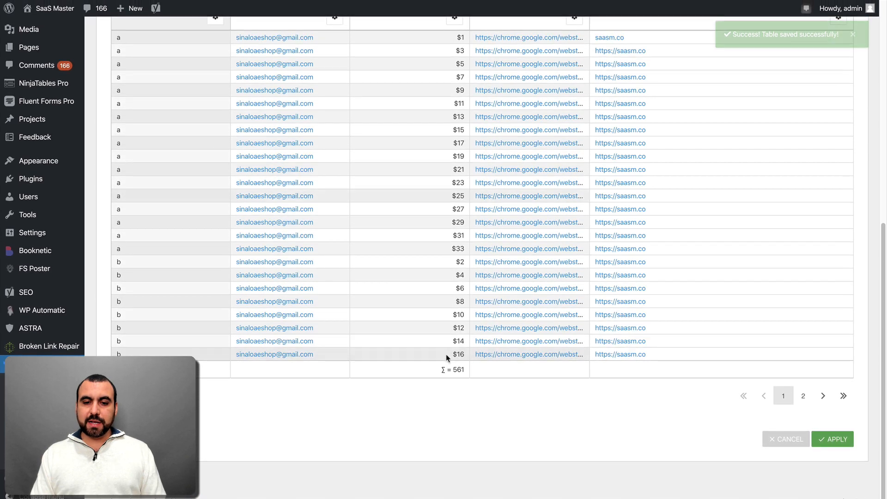
drag(442, 370, 483, 374)
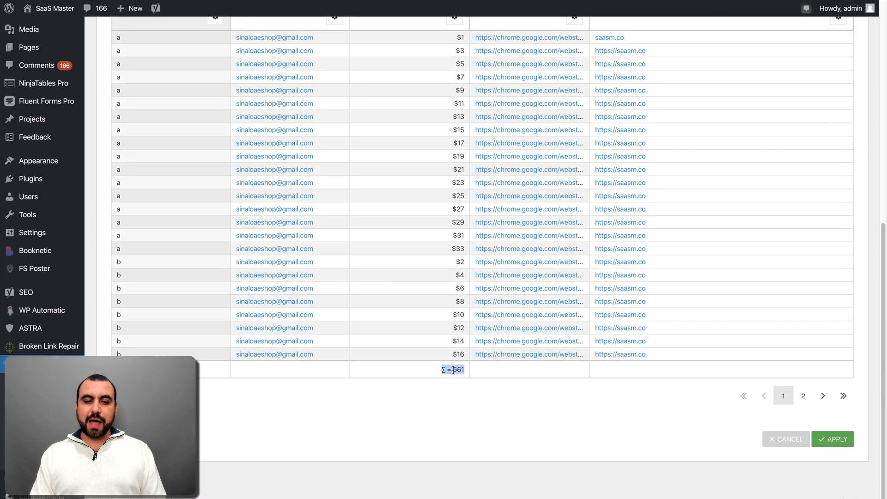
click(483, 372)
scroll(483, 372, up, 10)
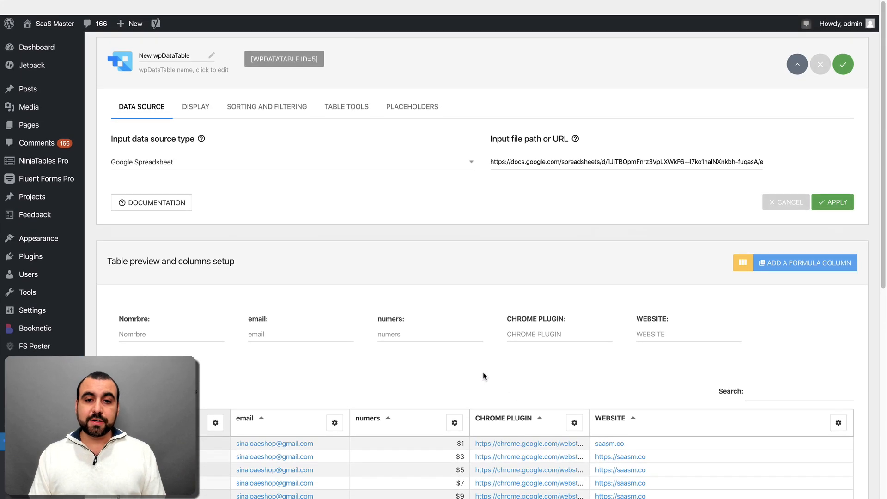
Make the numers column the default sorting column in descending order and apply the settings
scroll(483, 372, down, 3)
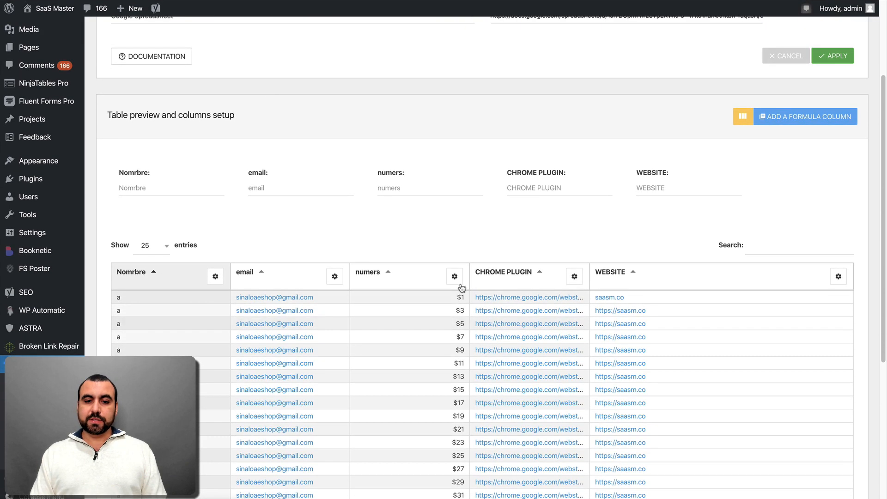
click(454, 276)
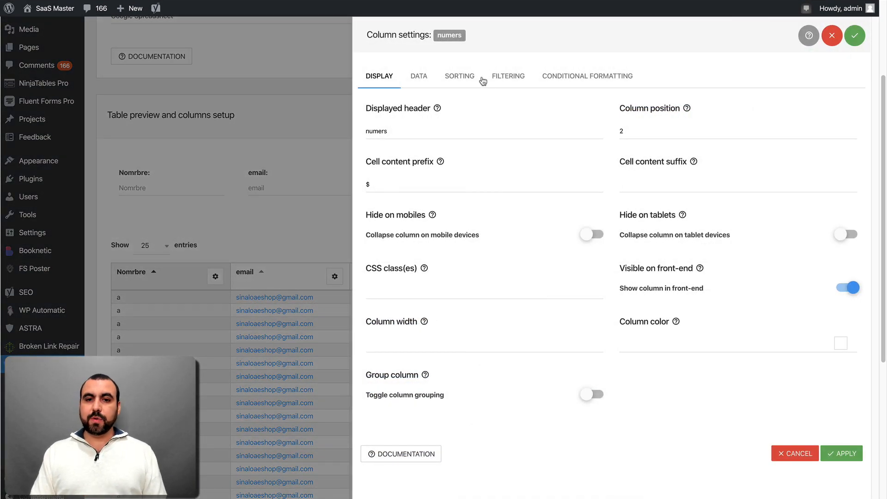
click(465, 77)
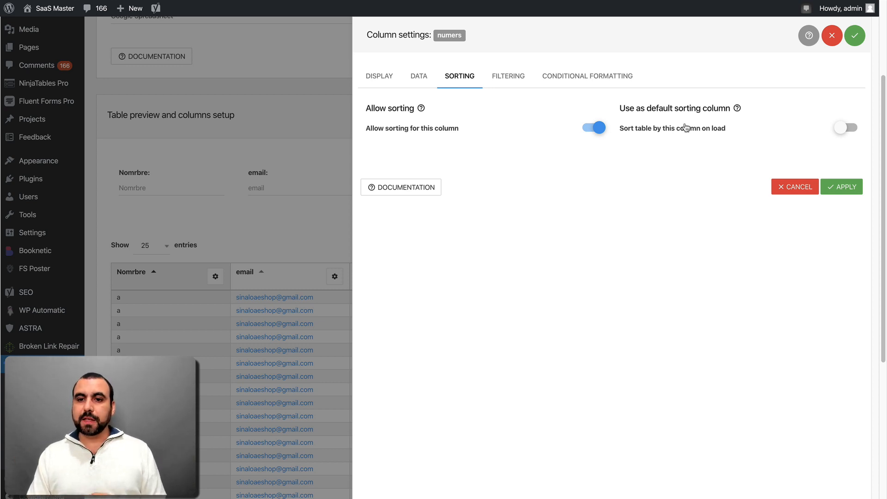
click(845, 128)
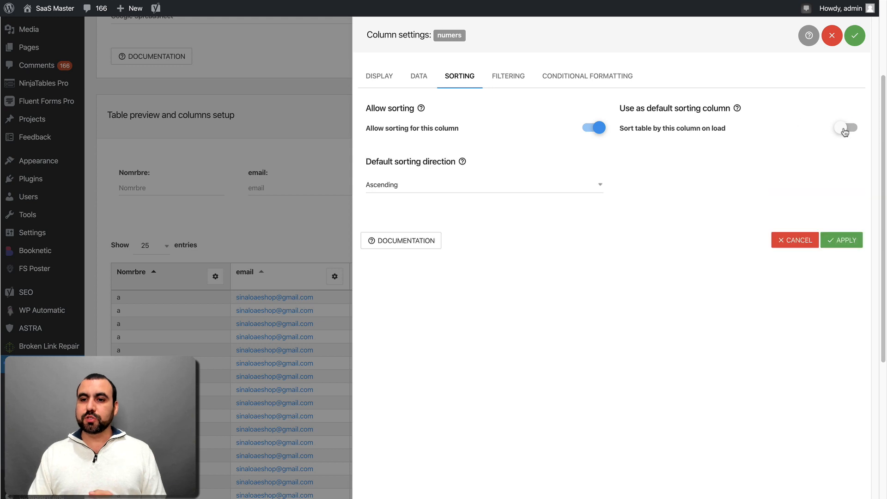
click(399, 186)
click(409, 213)
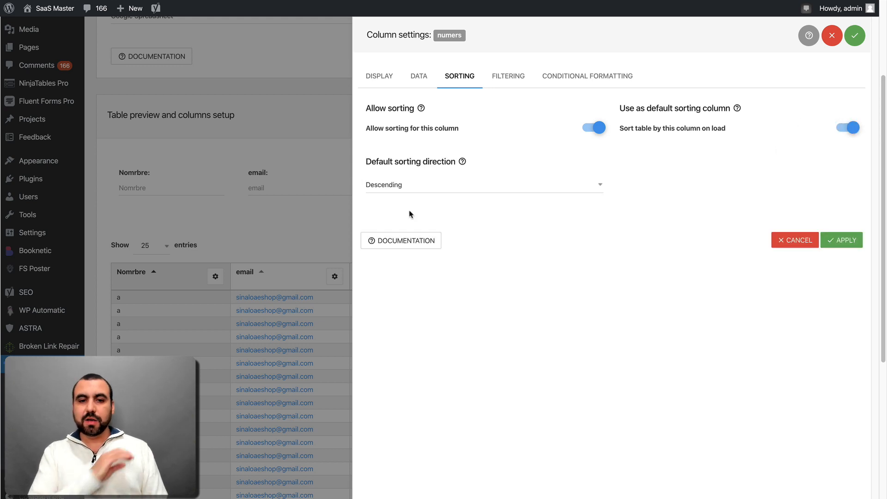
click(837, 240)
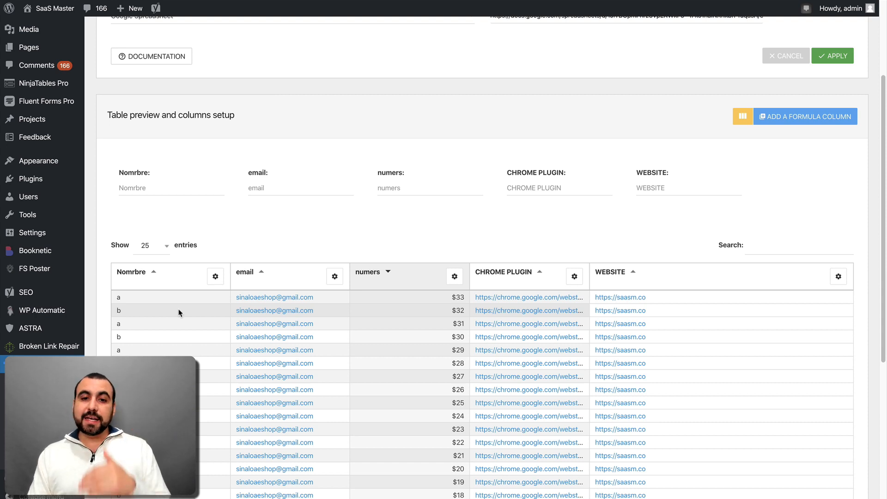
click(579, 287)
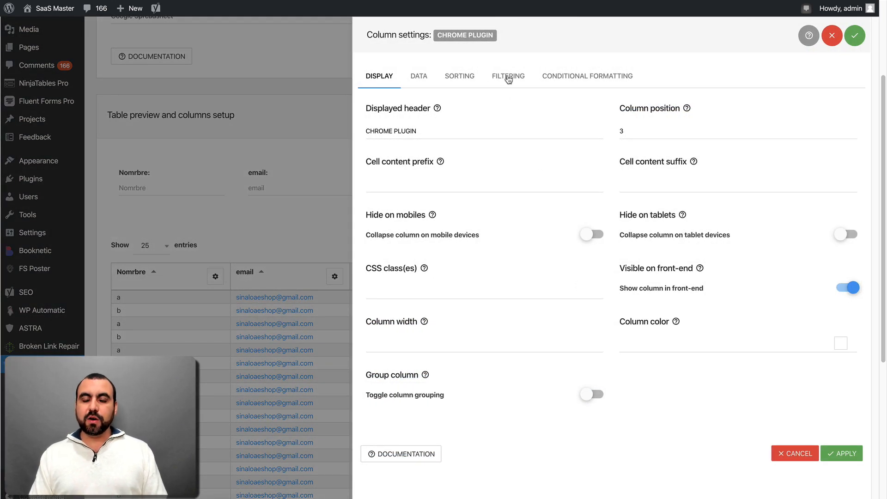
click(509, 80)
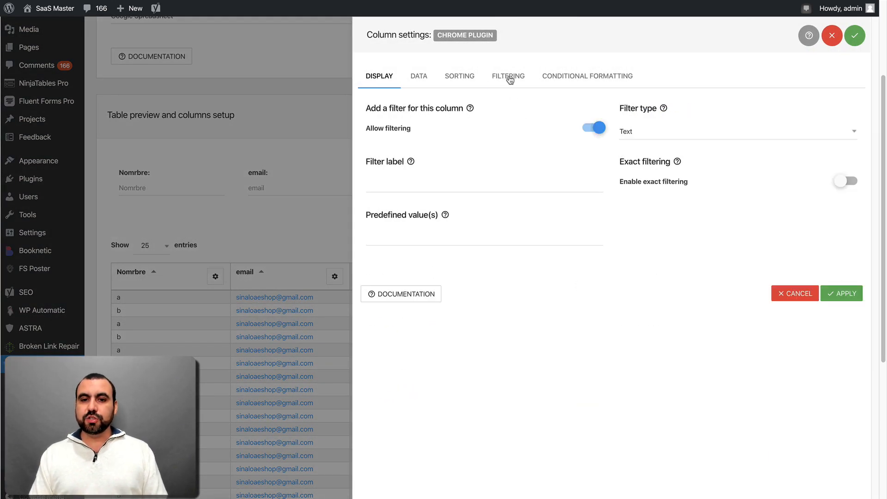
click(588, 80)
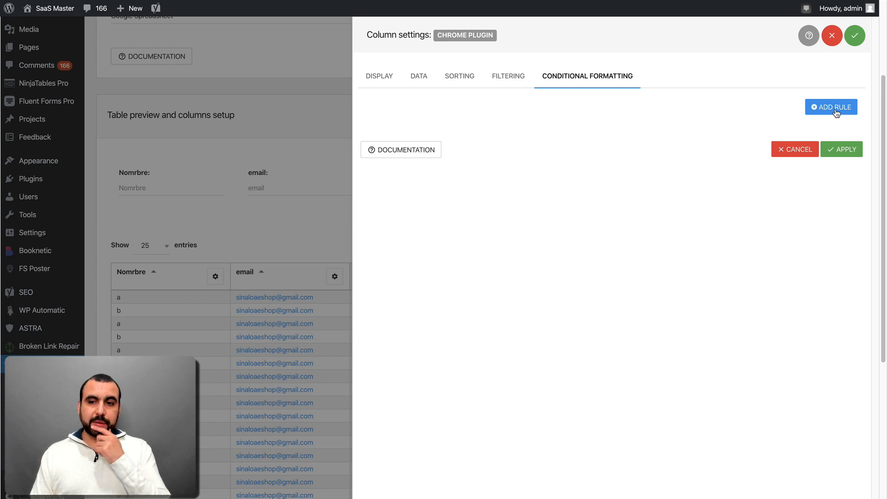
click(804, 150)
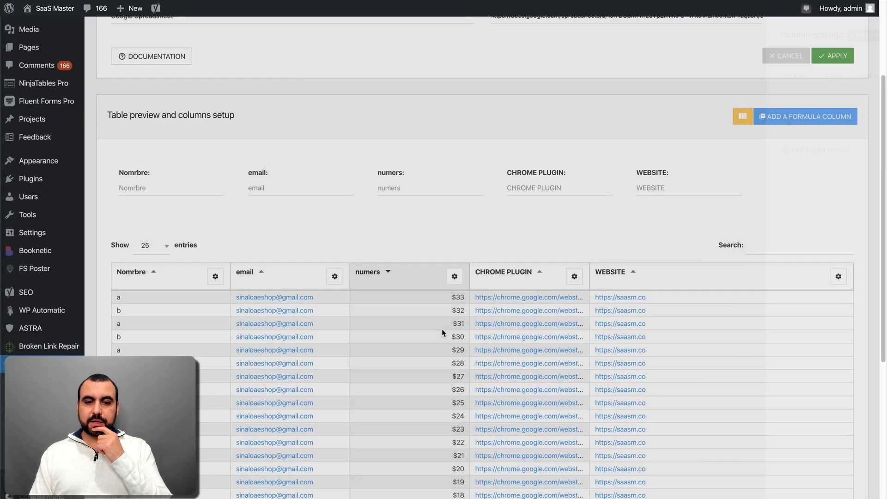
Add a conditional formatting rule to the numers column for cell values equal to 33
click(455, 277)
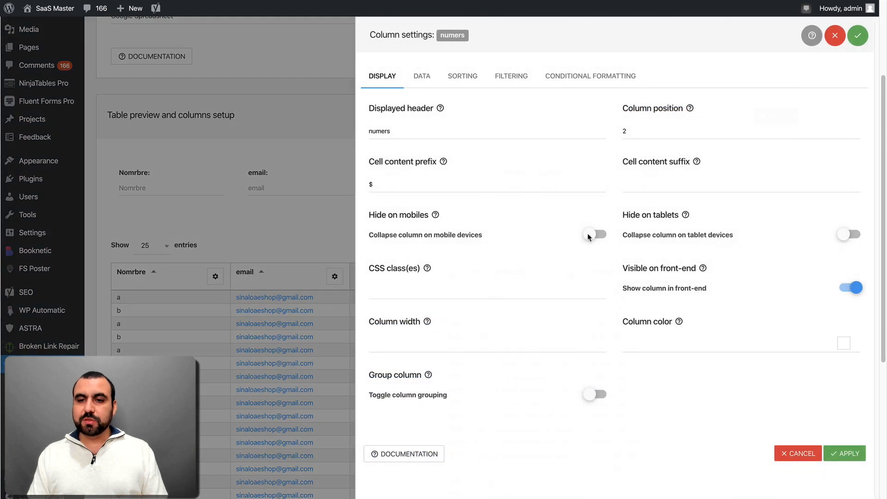
click(582, 79)
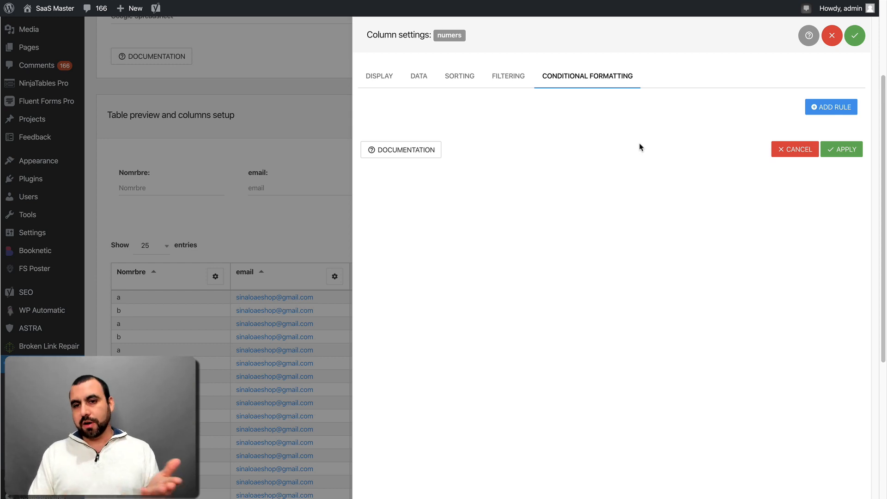
click(830, 107)
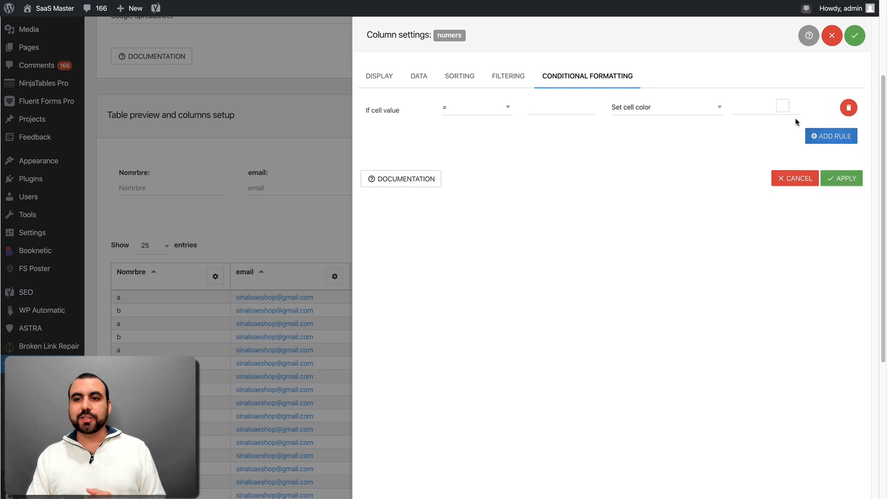
click(466, 113)
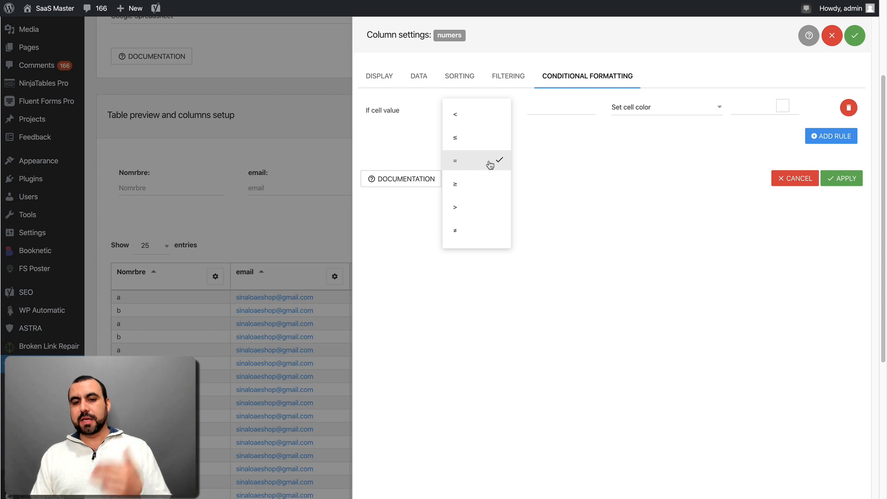
scroll(587, 209, down, 1)
click(594, 209)
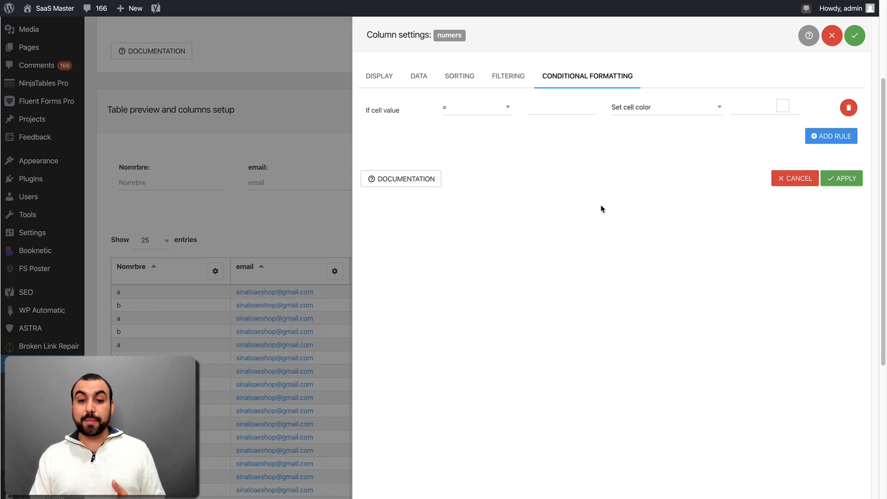
click(475, 105)
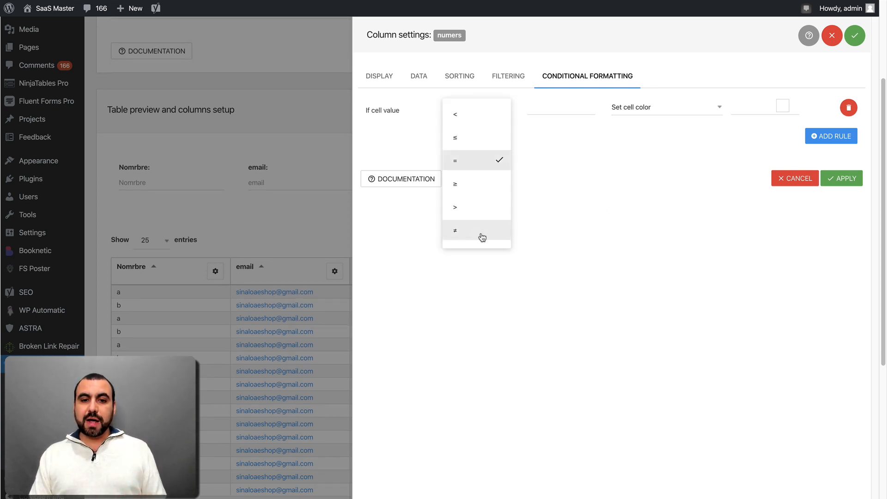
click(475, 163)
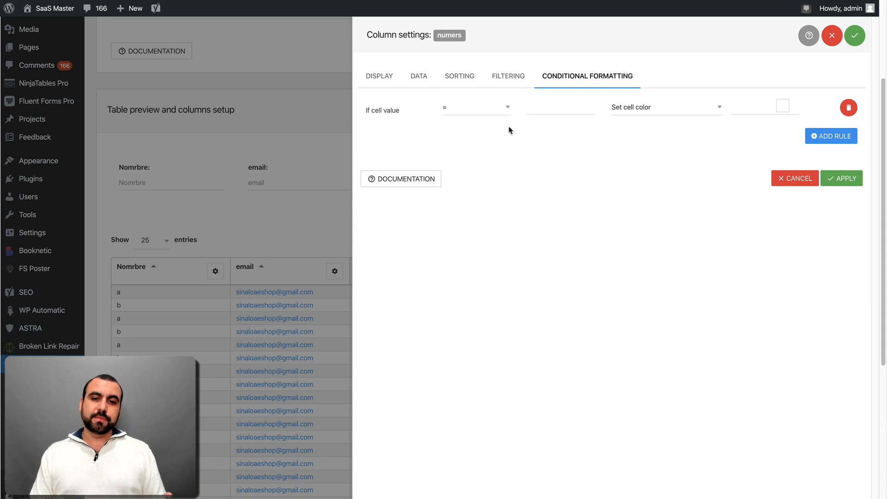
click(553, 107)
scroll(569, 147, up, 3)
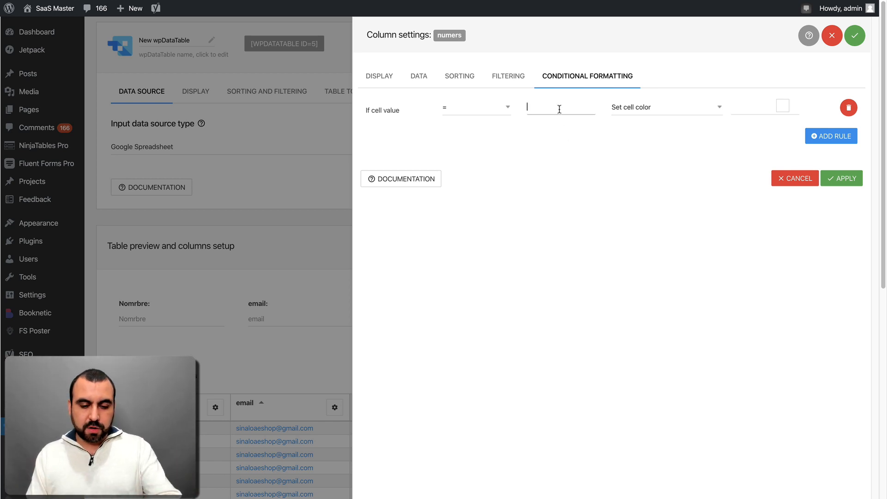
text(33)
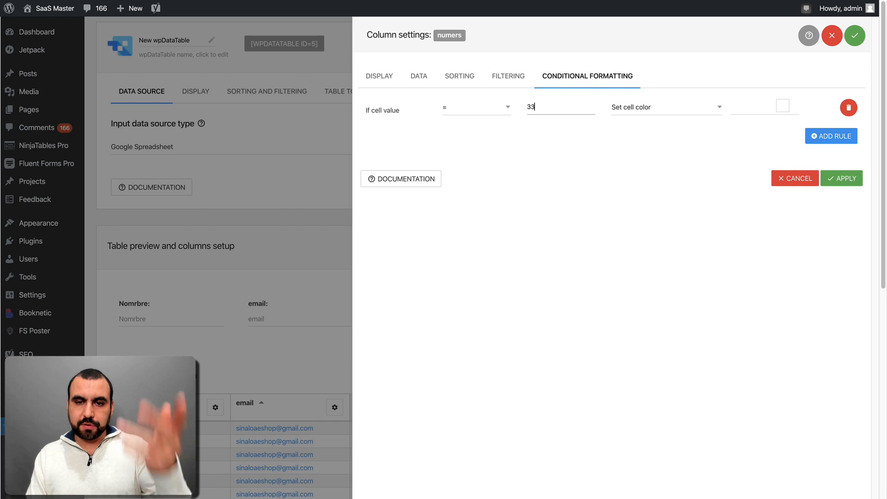
Make the numers rule set the row color to #ff0000, apply the settings, and check the table preview
click(661, 110)
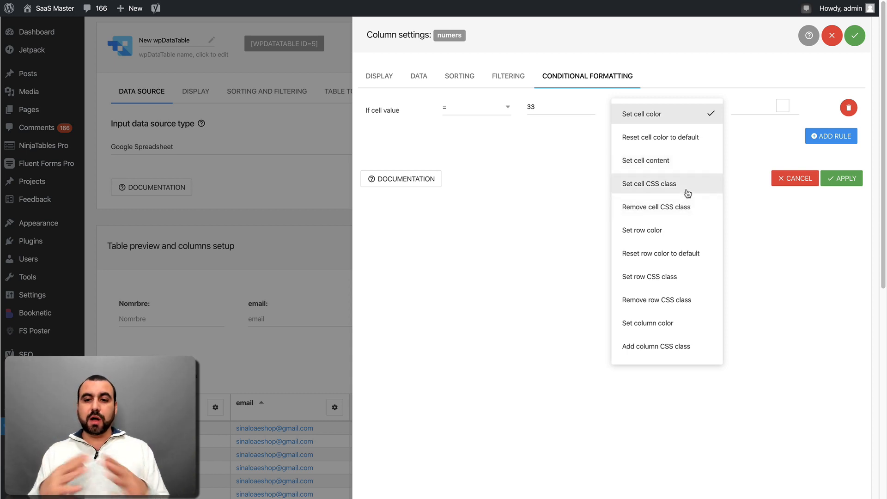
click(660, 233)
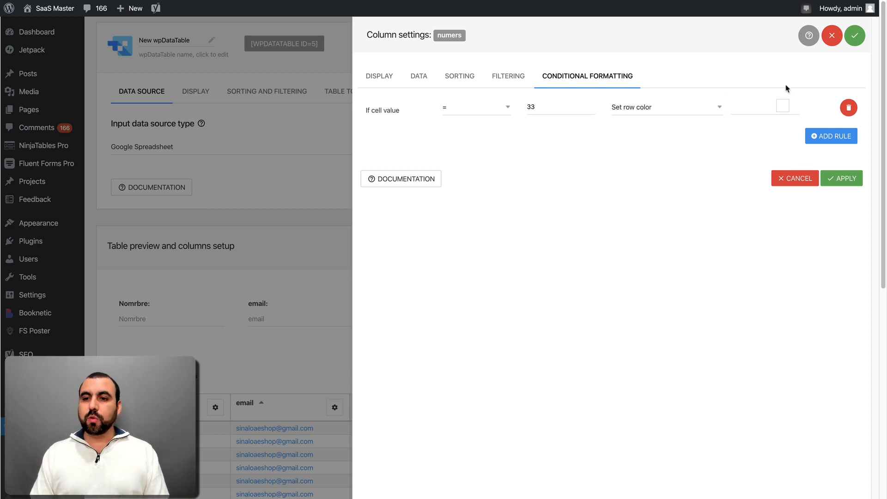
click(782, 107)
click(773, 121)
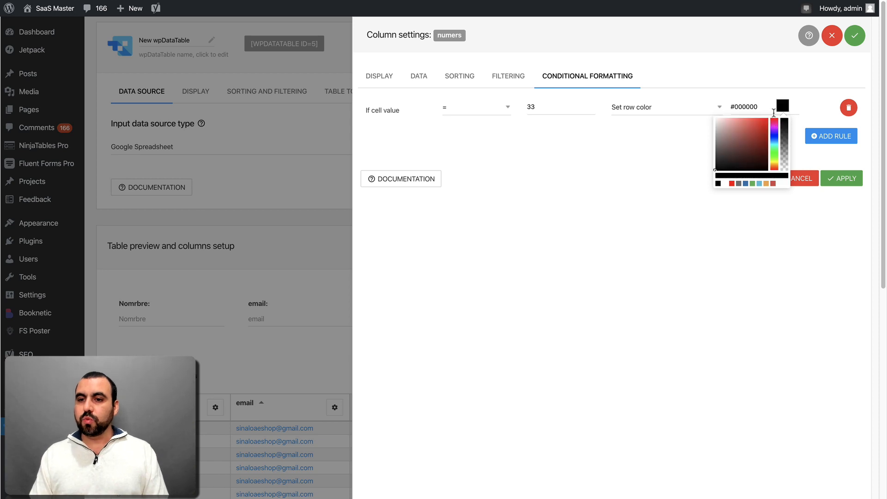
drag(735, 130, 769, 119)
click(824, 252)
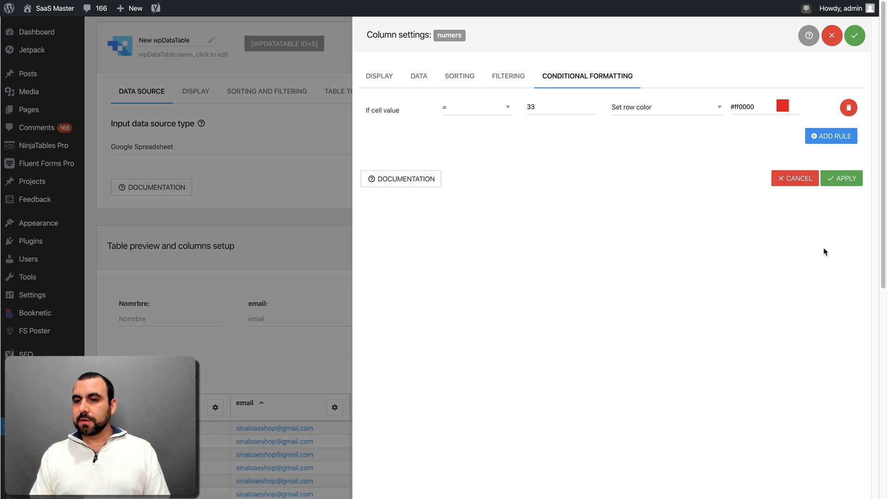
click(835, 137)
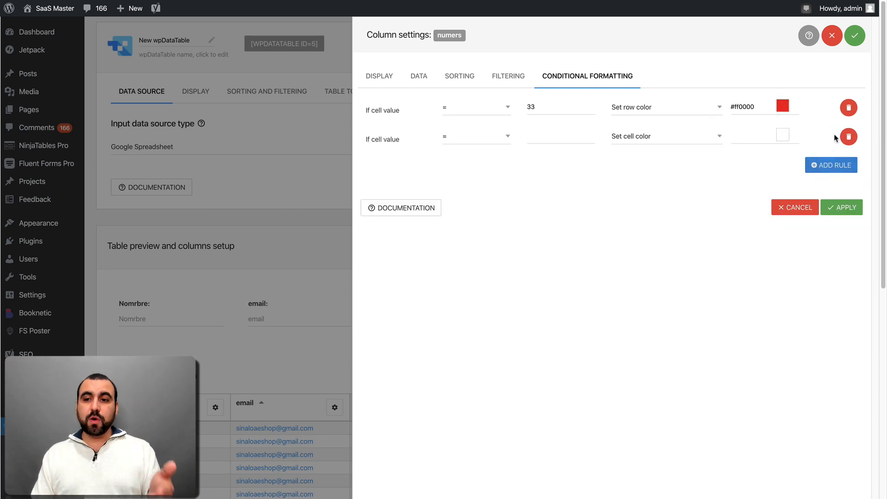
click(850, 137)
click(845, 182)
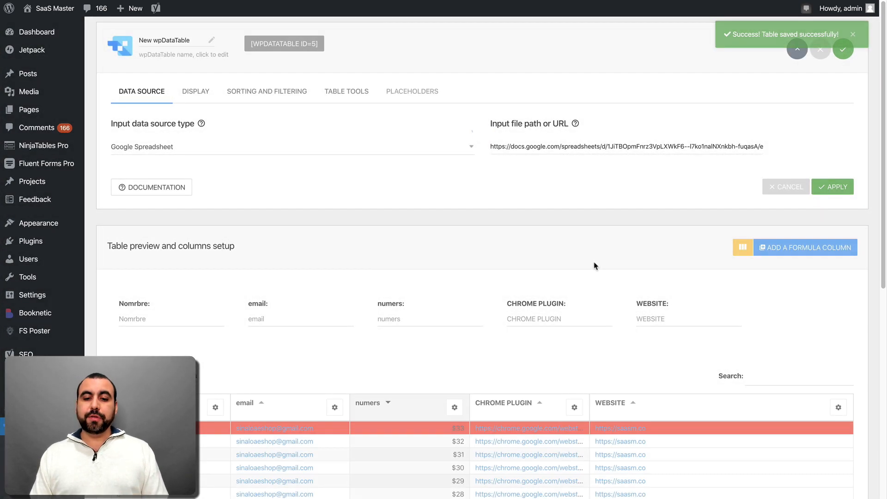
scroll(508, 305, down, 2)
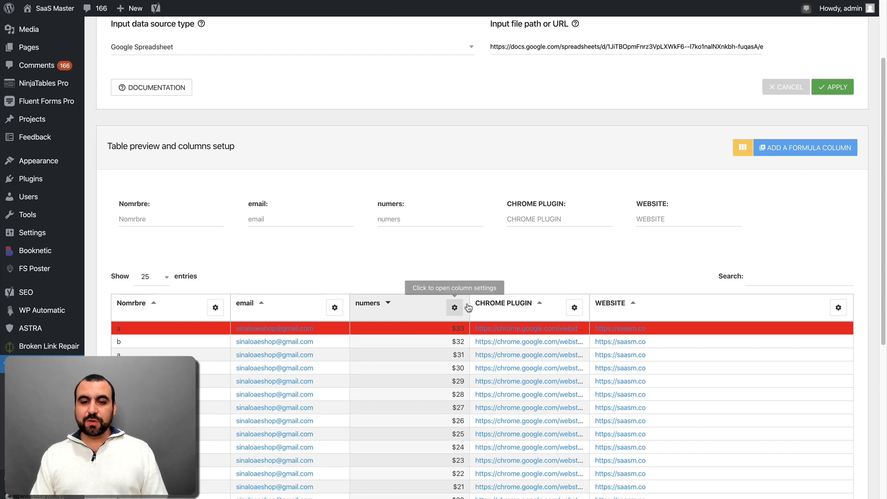
scroll(369, 301, down, 6)
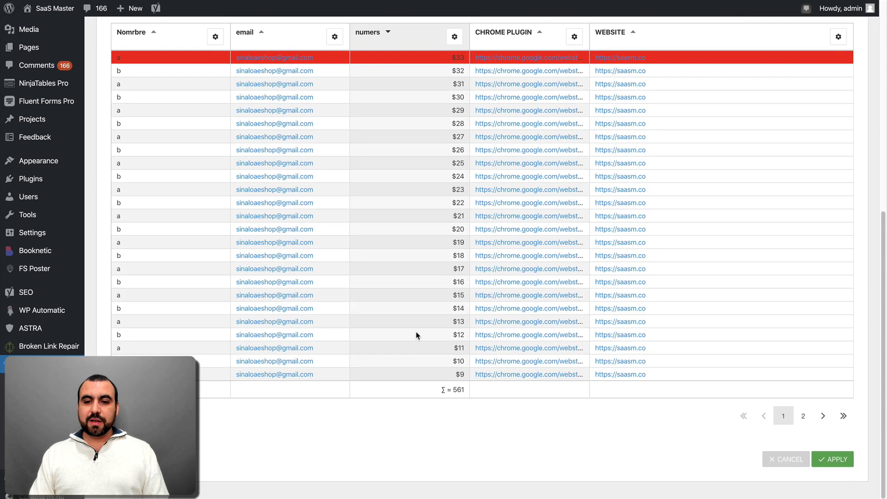
scroll(430, 396, up, 6)
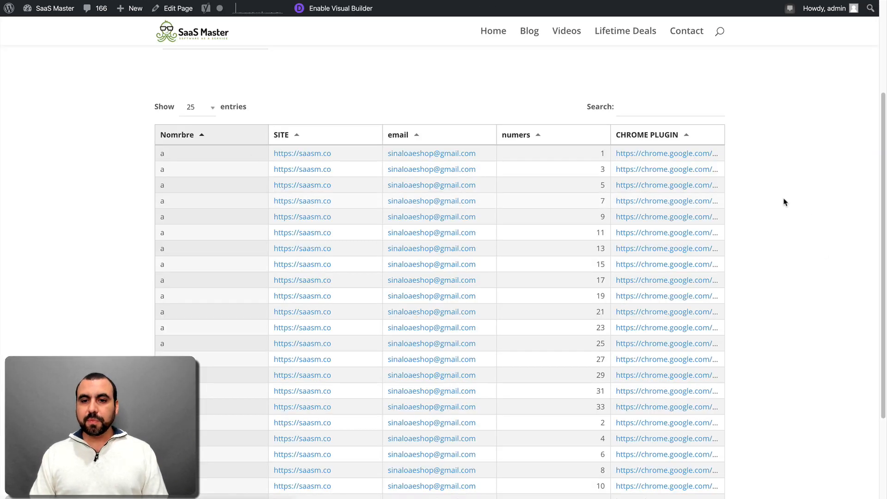
Reload the published page to check the table, and apply a width of 100 to the WEBSITE column in the table editor
key(super+r)
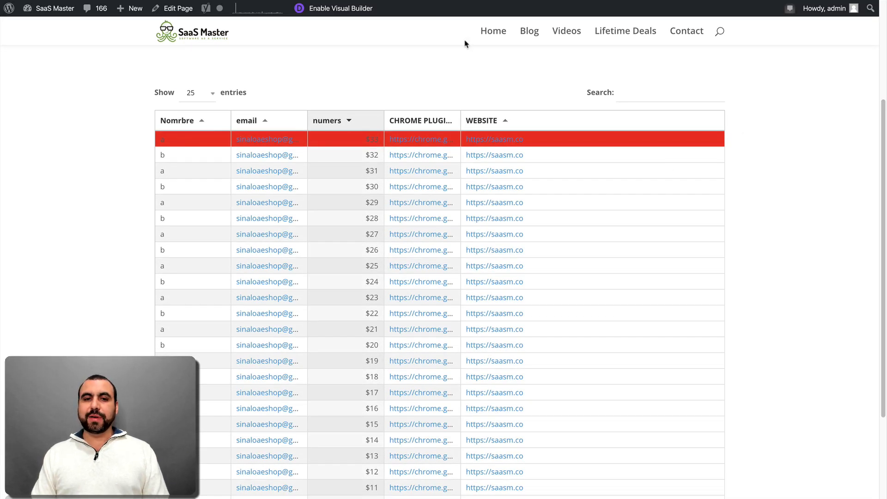
key(ctrl+shift+Tab)
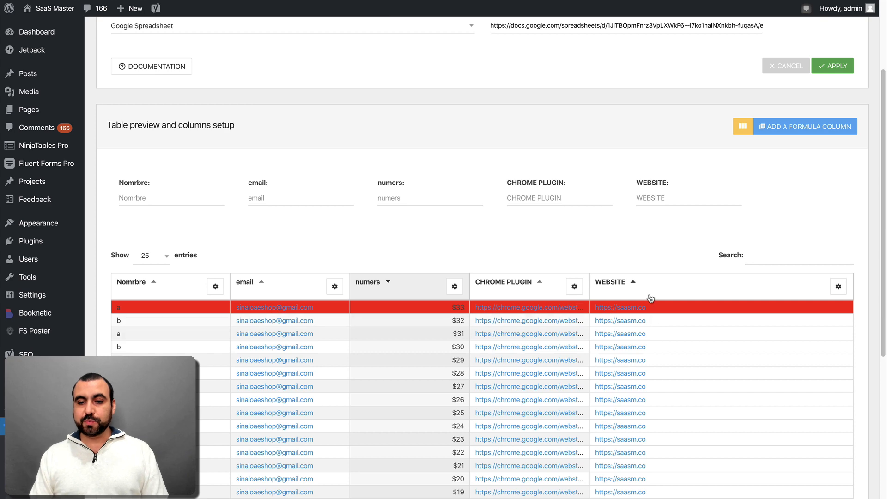
click(838, 287)
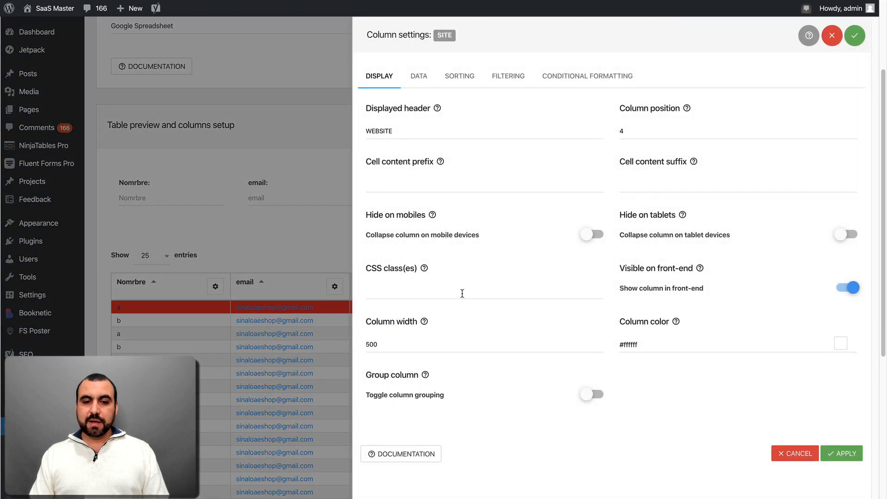
double_click(403, 347)
text(100)
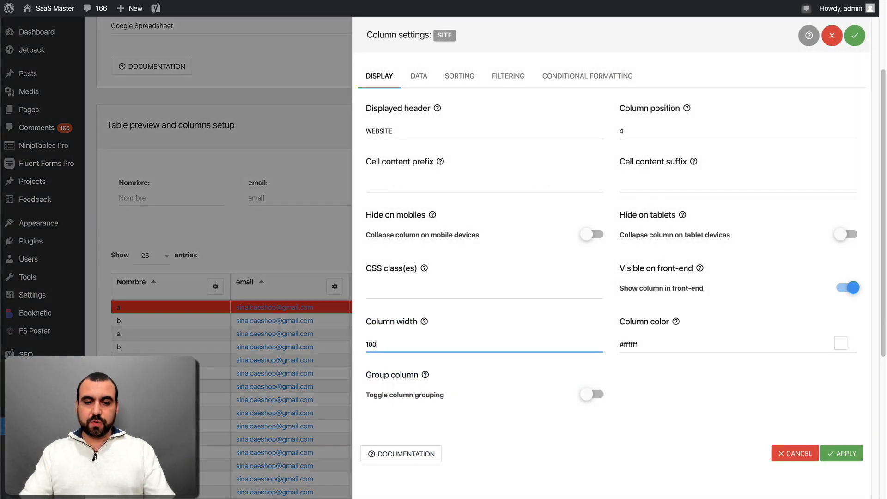
click(841, 453)
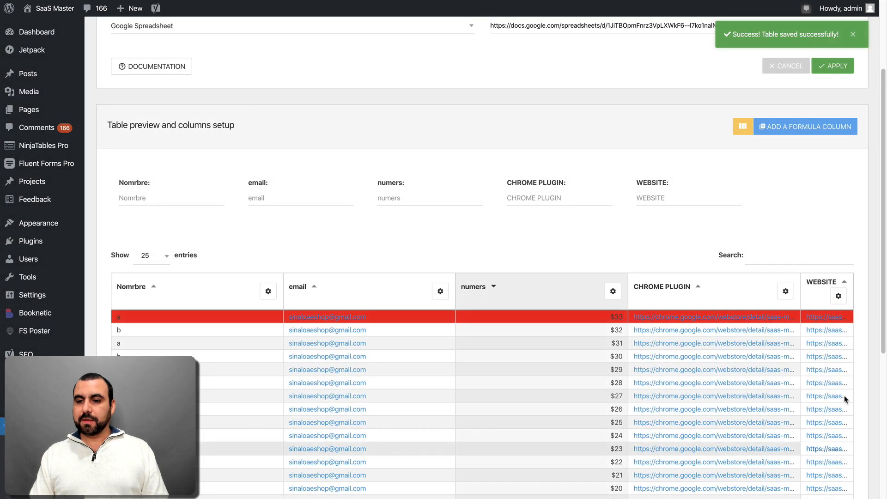
Set the WEBSITE column's width to 200 and apply the settings
click(838, 296)
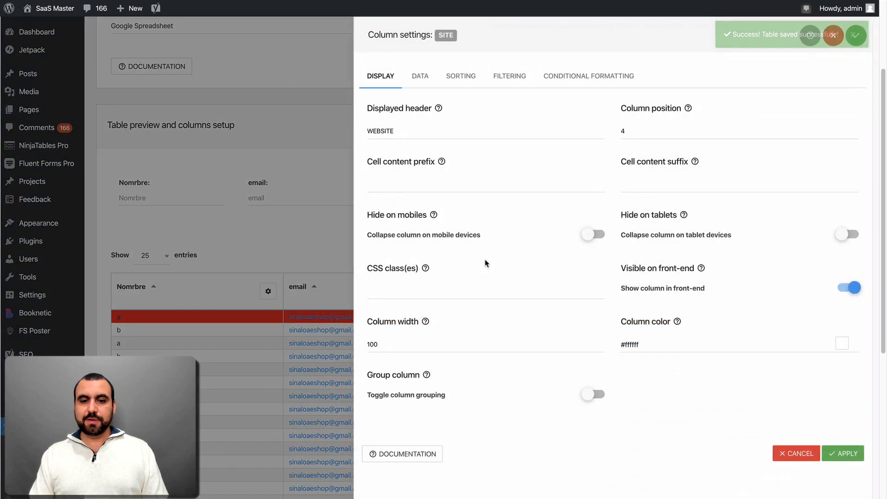
double_click(419, 349)
text(20)
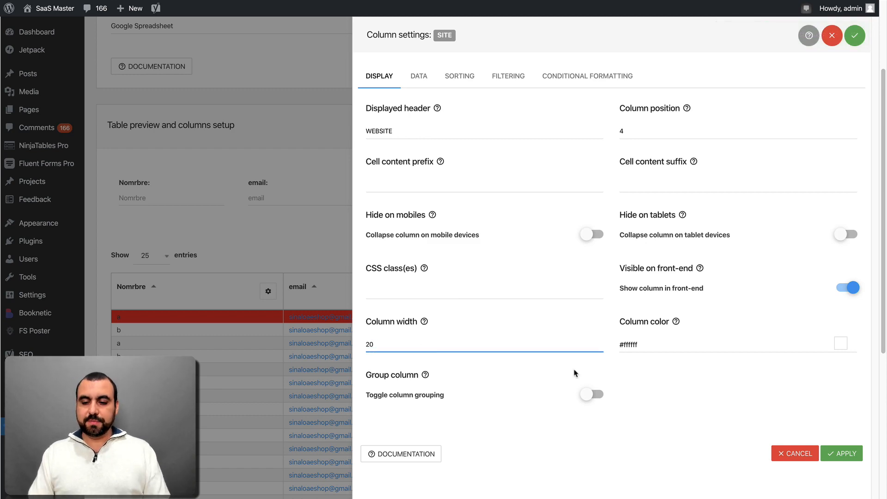
click(853, 454)
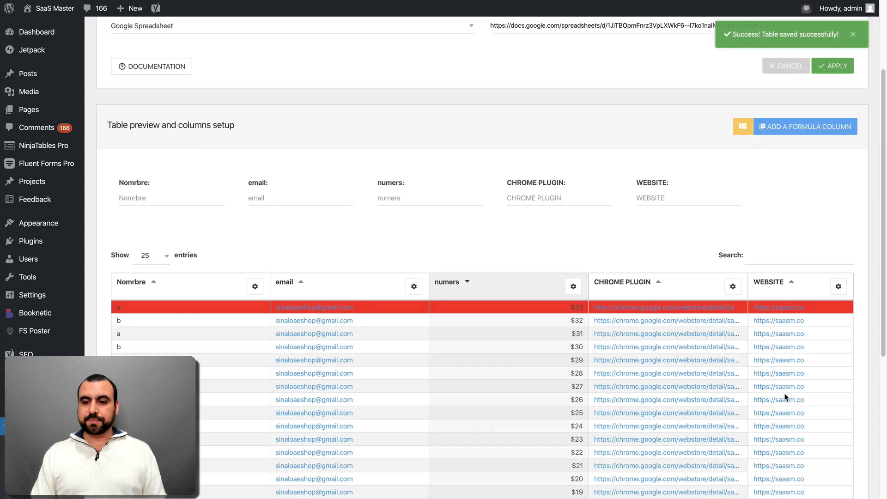
Show the WEBSITE column's links as buttons with the text INSTALL and apply the settings
scroll(664, 167, up, 3)
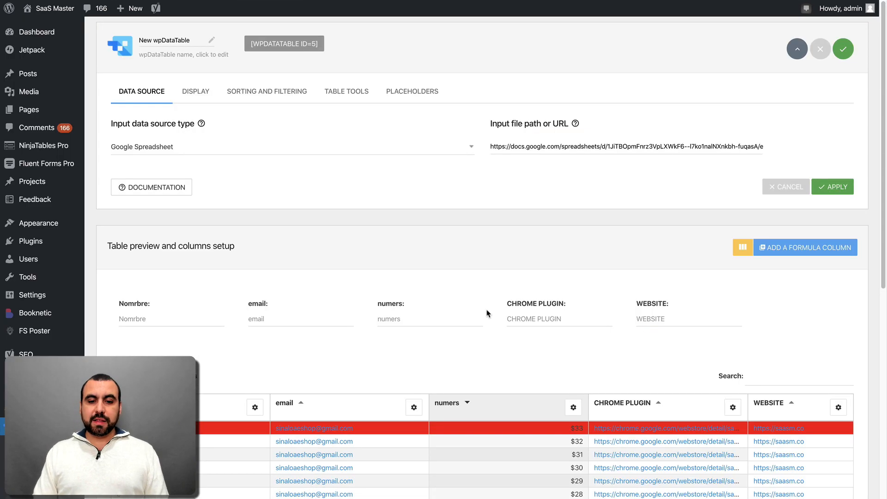
scroll(395, 376, down, 4)
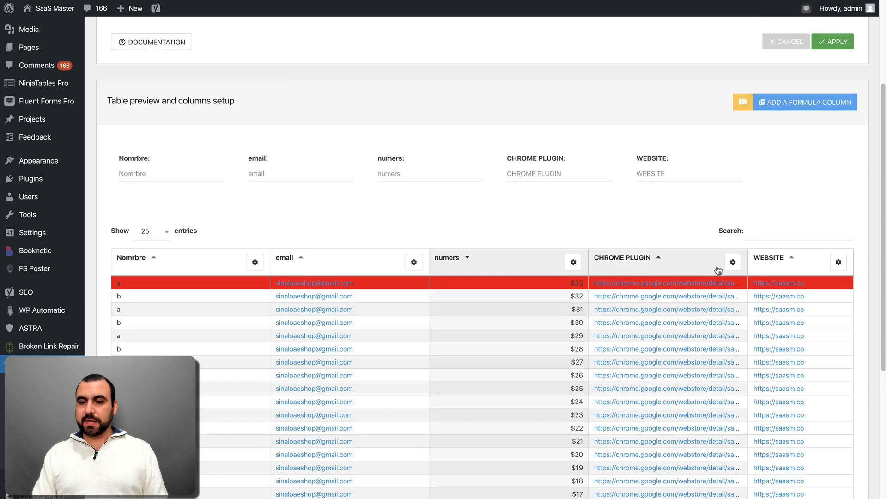
click(838, 262)
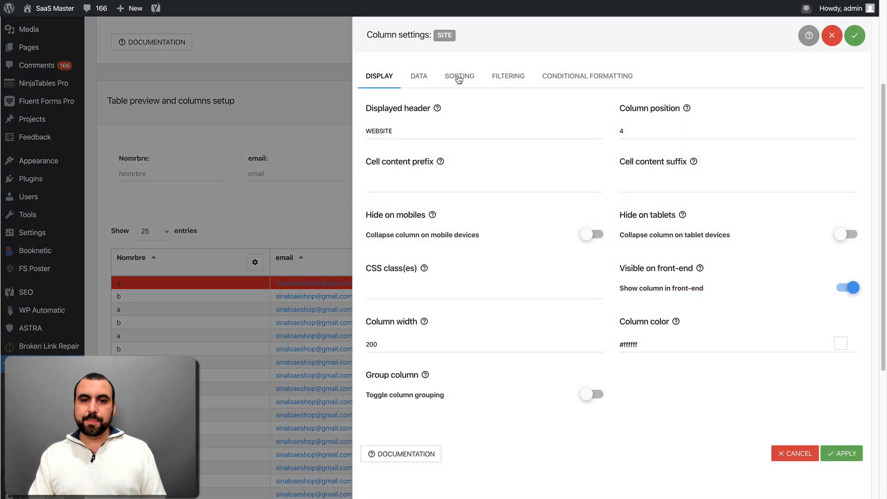
click(459, 77)
click(426, 77)
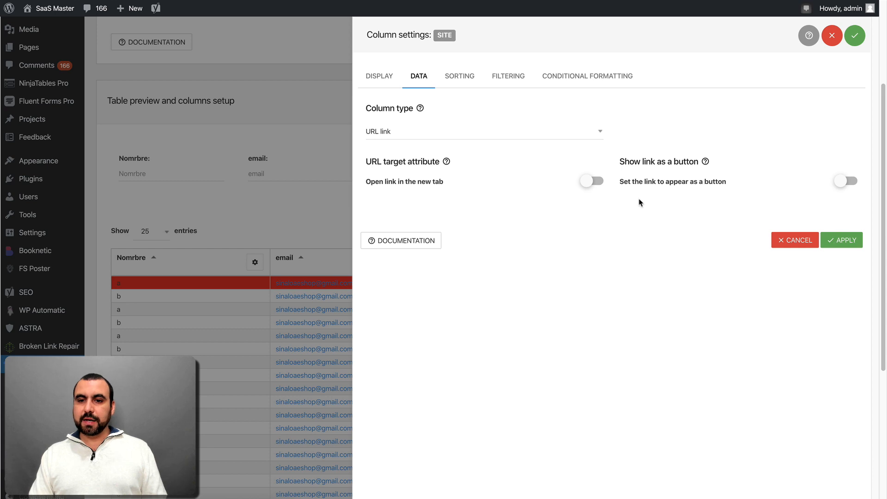
drag(621, 161, 695, 161)
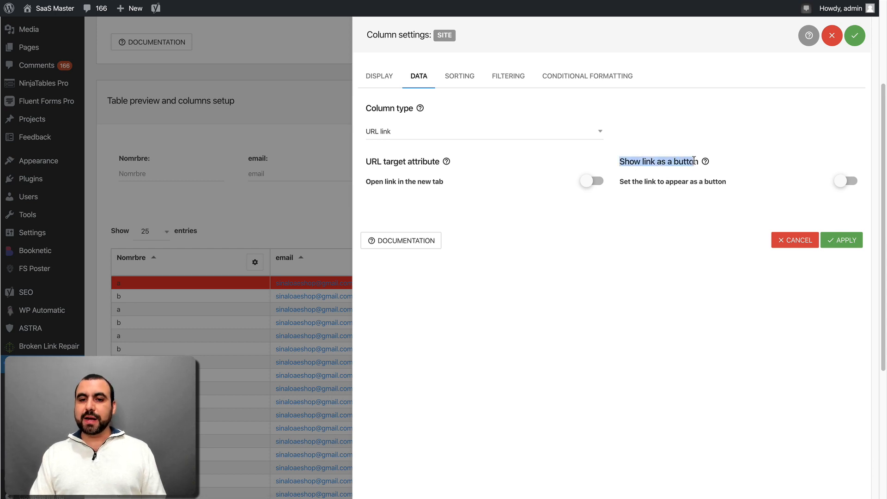
click(699, 201)
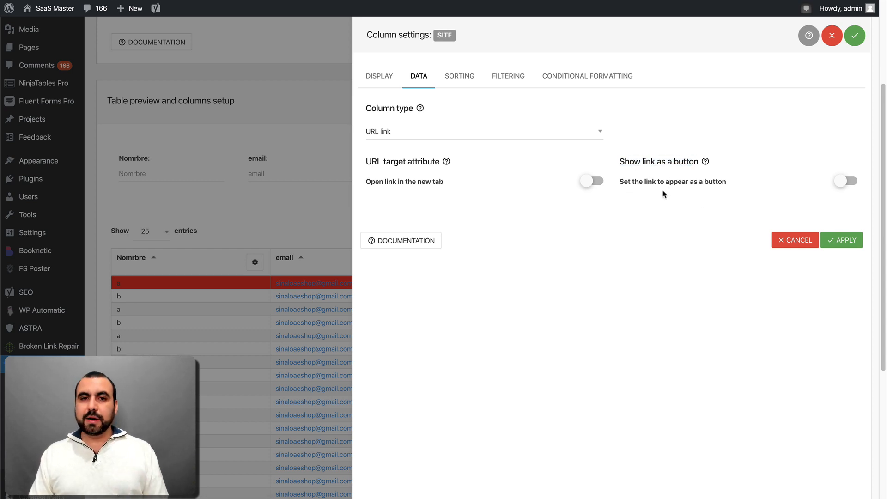
click(849, 181)
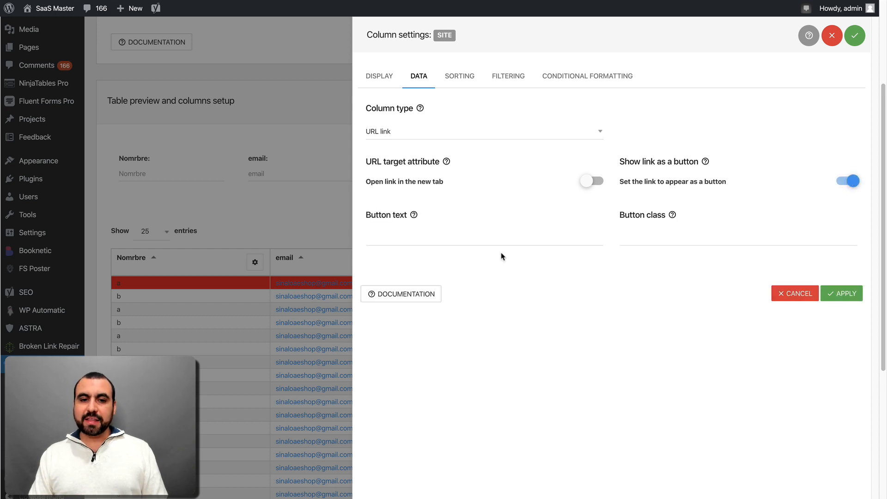
click(432, 239)
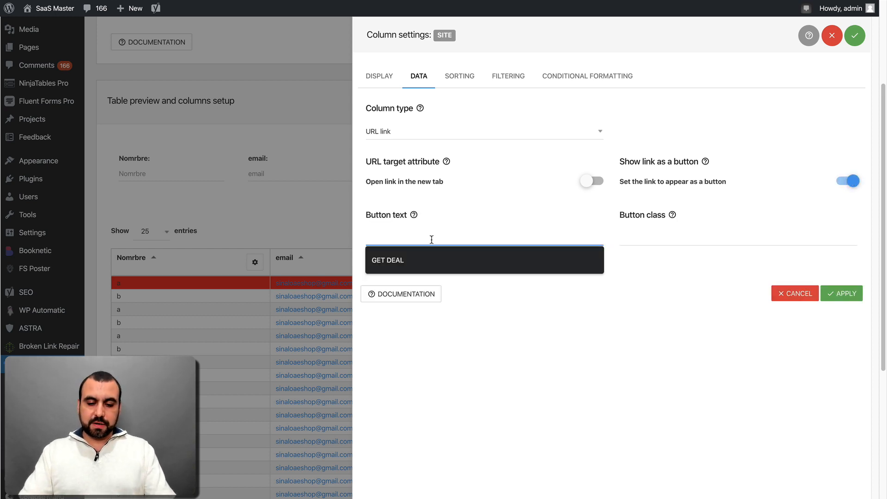
text(INSTALL)
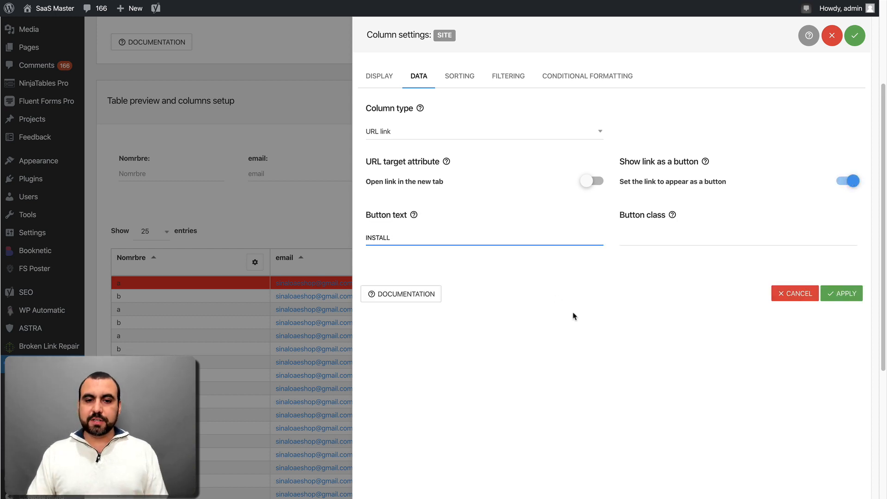
click(845, 299)
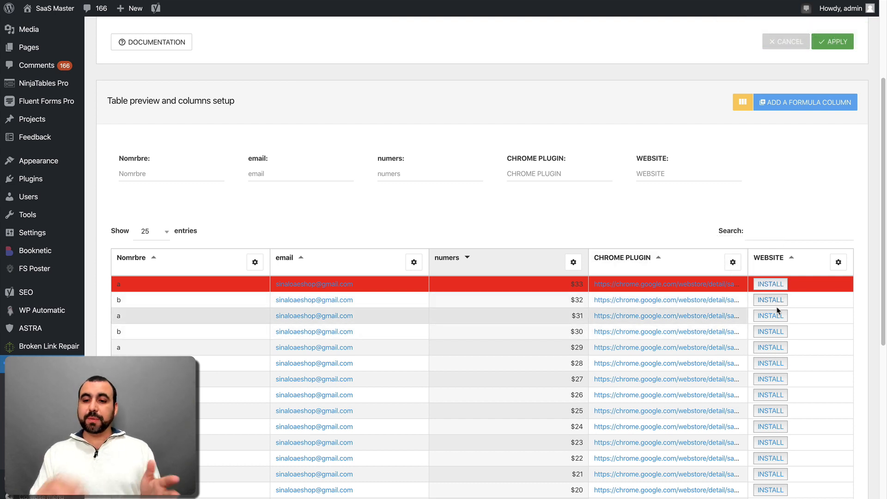
Make the WEBSITE column's links open in a new tab and apply the settings
click(838, 262)
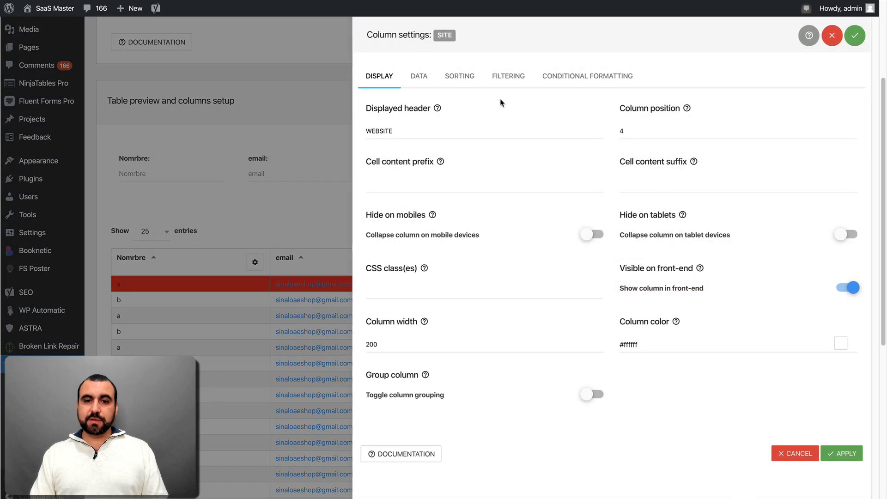
click(468, 80)
click(504, 80)
click(410, 83)
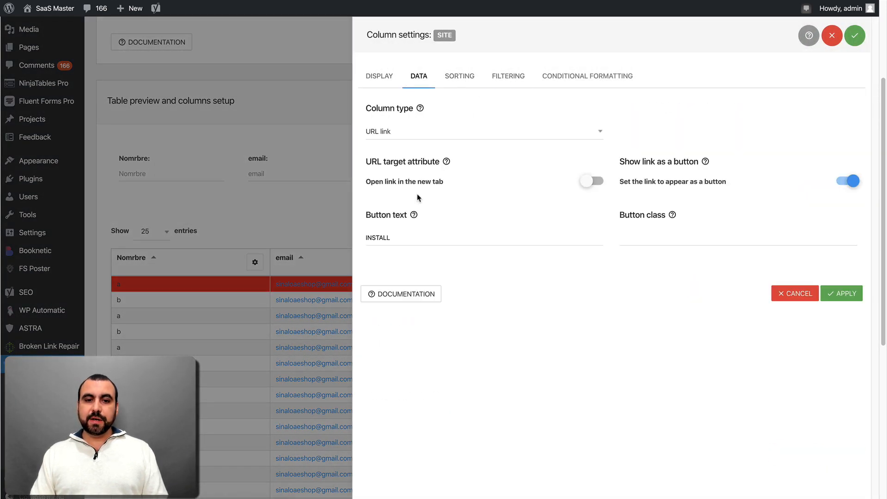
click(379, 184)
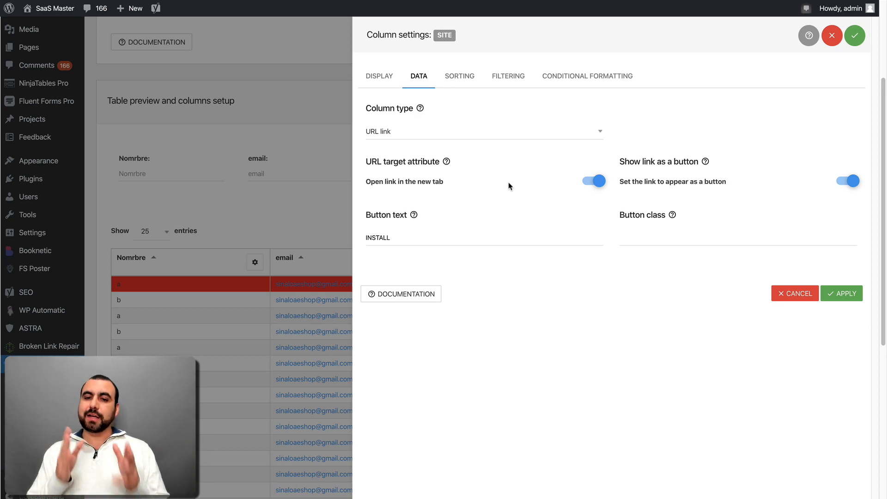
click(830, 291)
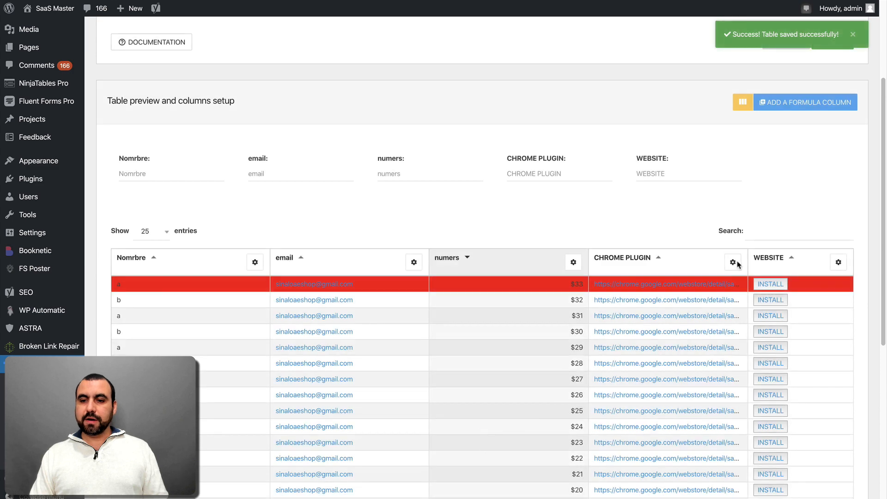
Show the CHROME PLUGIN column's links as buttons with the text INSTALL and apply the settings
click(733, 262)
click(418, 76)
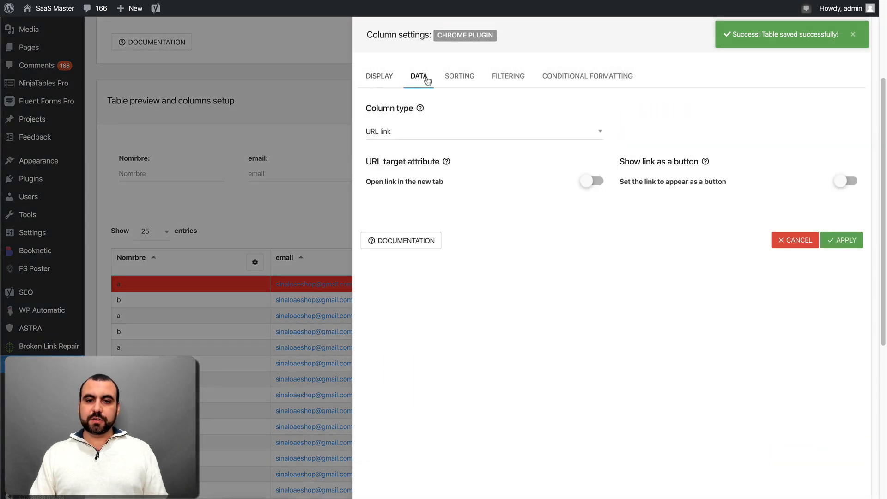
click(848, 184)
click(480, 236)
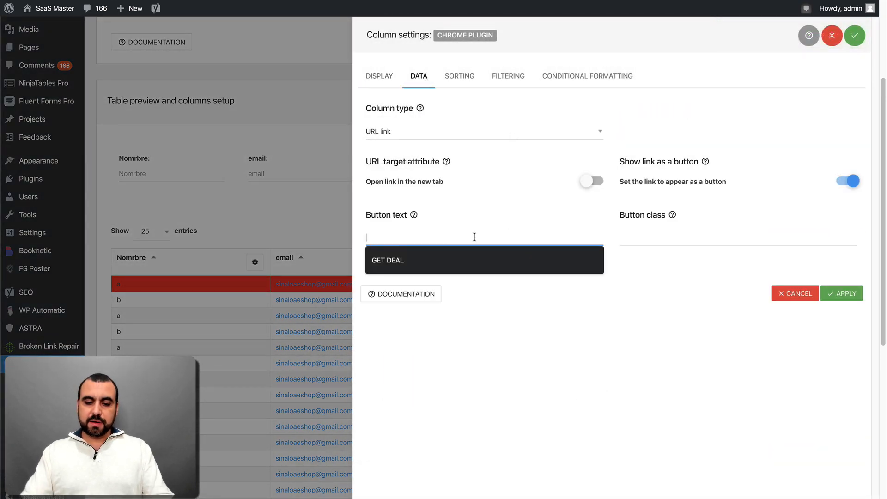
text(INSTALL)
click(831, 295)
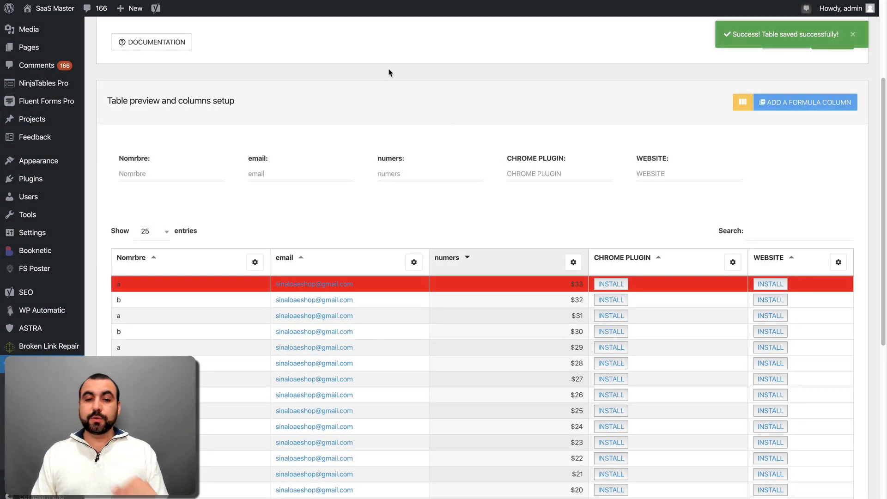
Reload the published page and test the first row's INSTALL button in the CHROME PLUGIN column
key(ctrl+Tab)
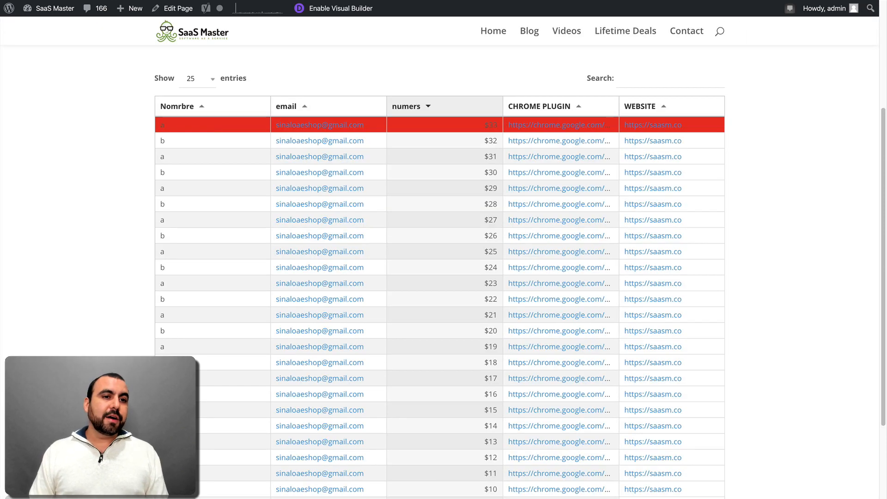
key(ctrl+r)
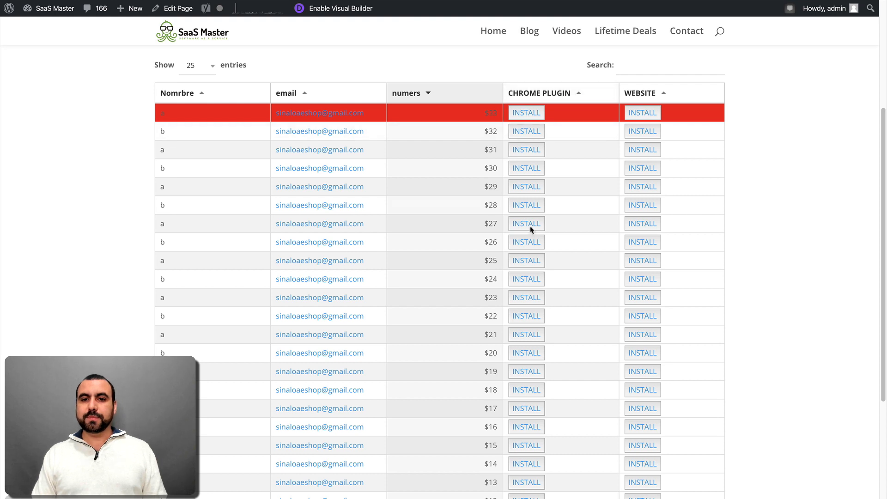
click(528, 118)
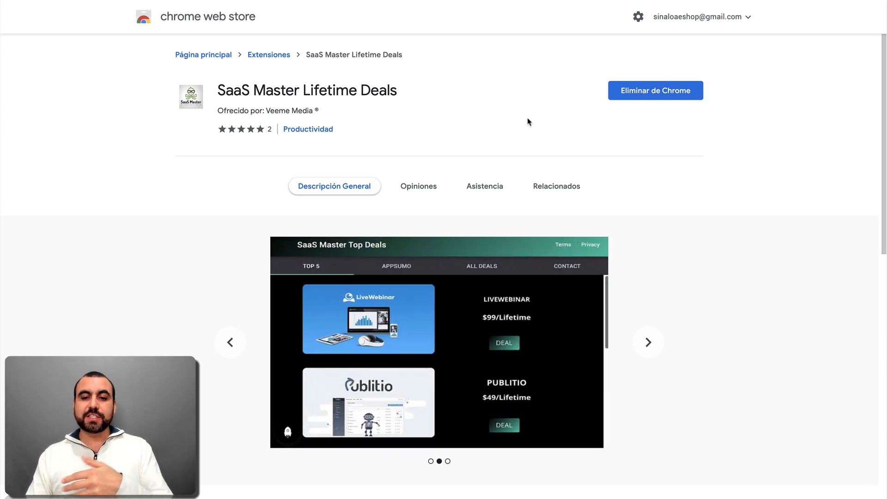
scroll(529, 122, left, 5)
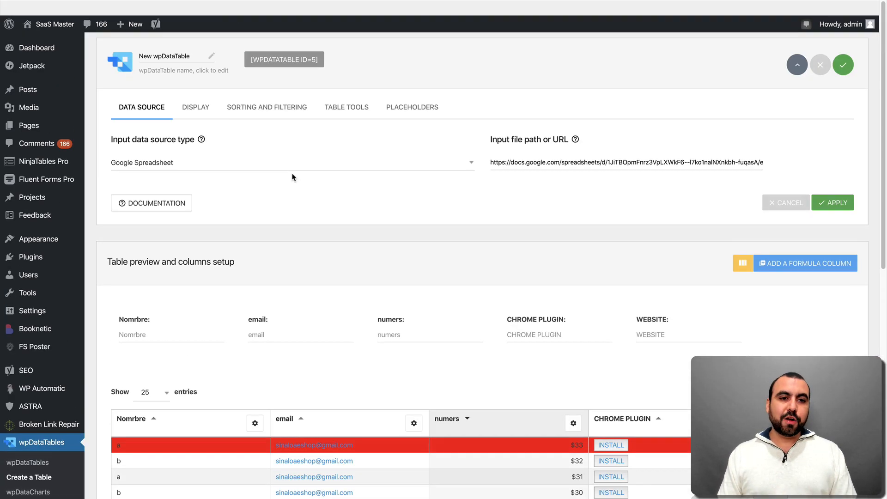
Start creating a new wpDataTables chart and name it CHART
scroll(292, 177, down, 5)
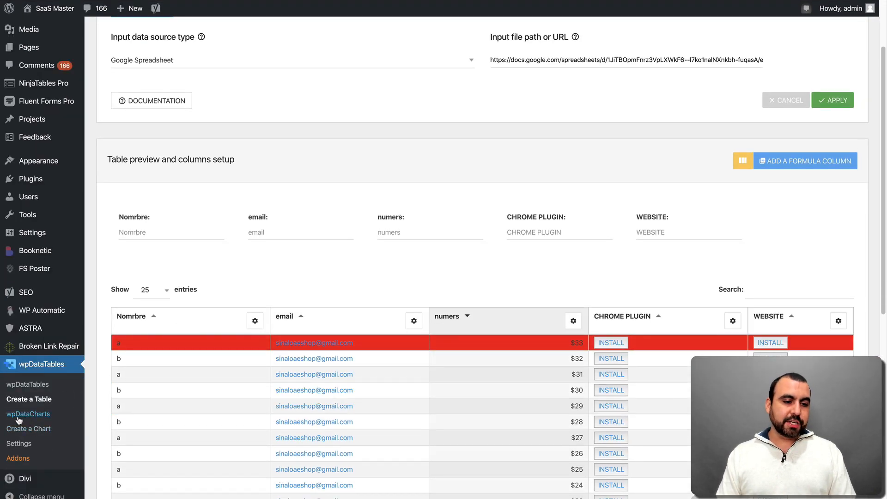
click(35, 431)
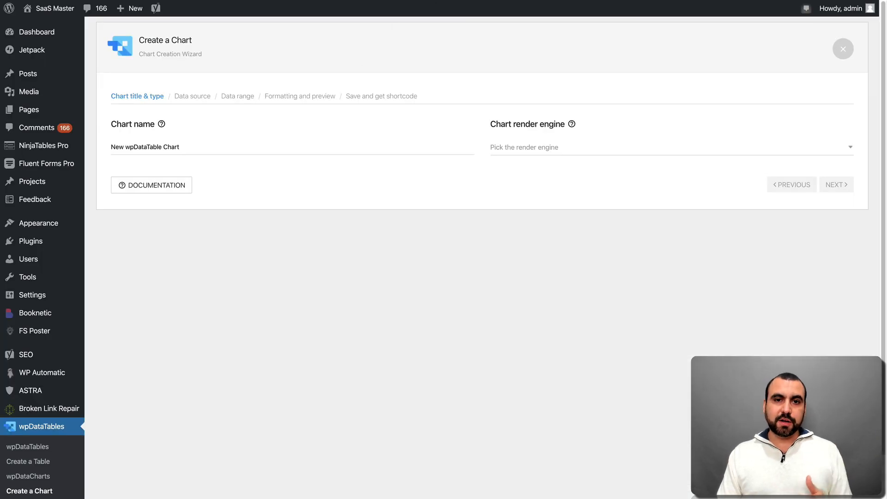
click(163, 145)
key(super+a)
text(CHA)
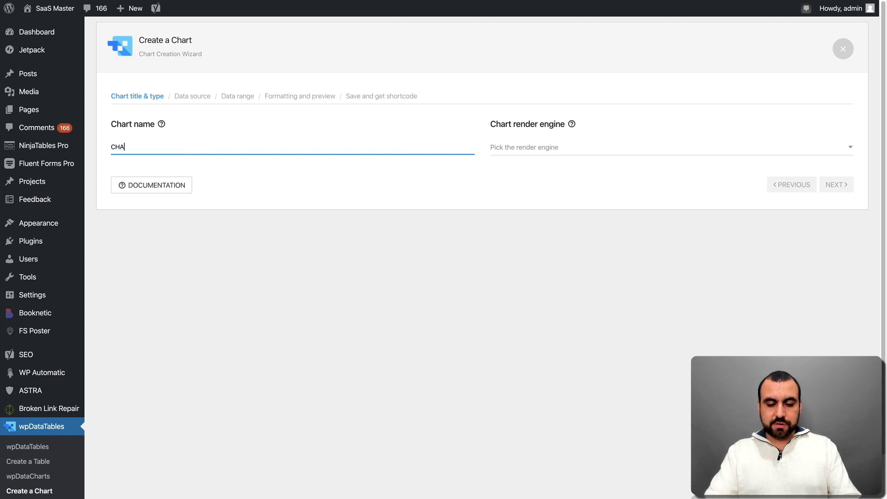
Choose Google Charts as the chart render engine and look over the offered chart types
click(560, 150)
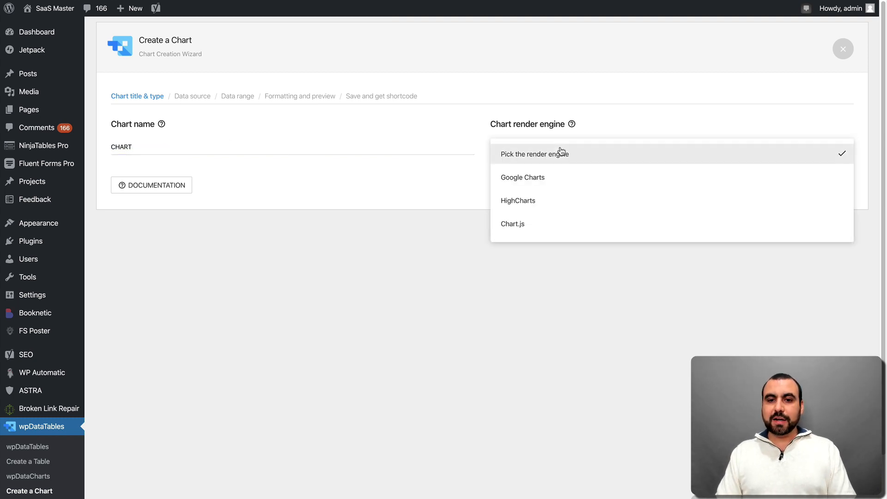
click(555, 181)
scroll(520, 380, down, 3)
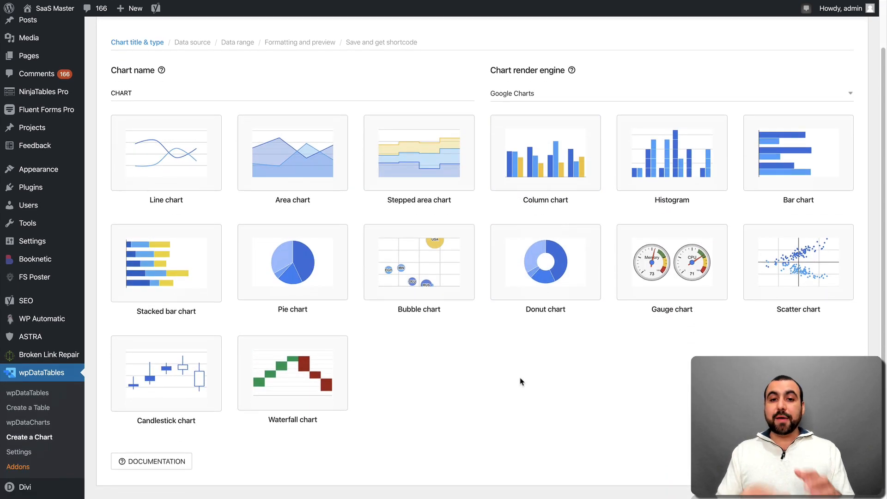
scroll(520, 380, up, 1)
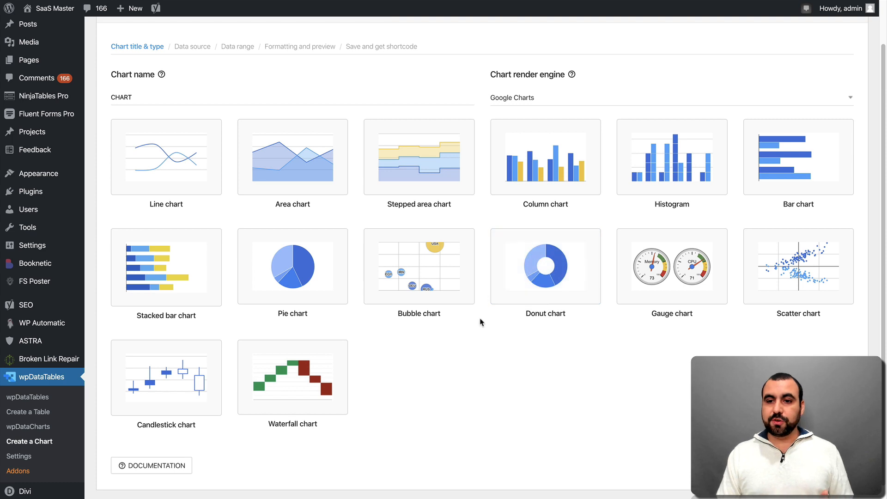
Choose the Area chart type and use New wpDataTable (id: 2) as the chart's data source
click(303, 179)
click(304, 178)
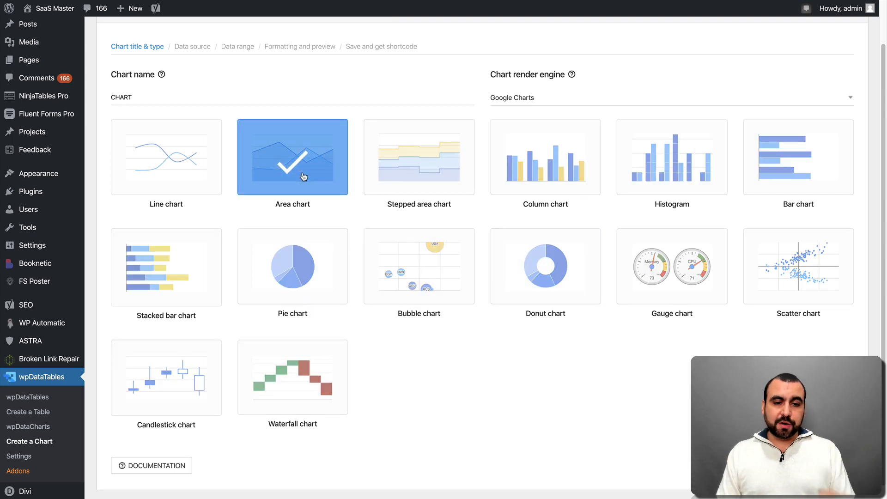
click(836, 465)
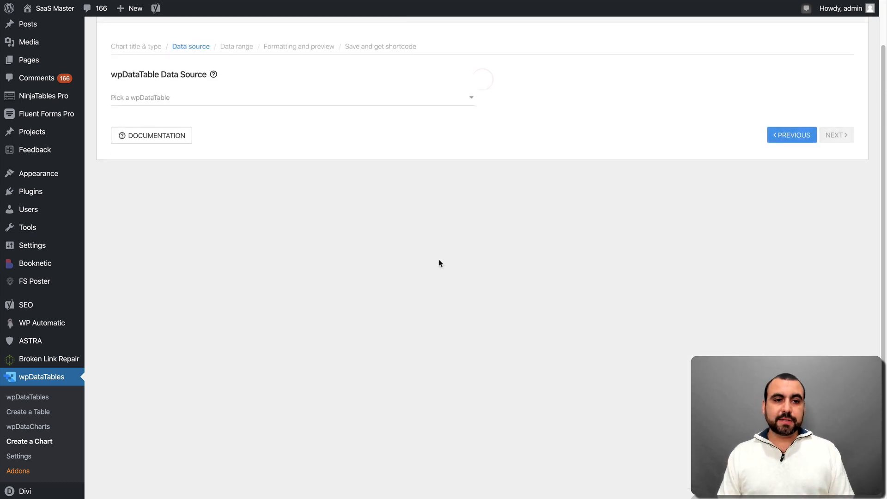
click(178, 97)
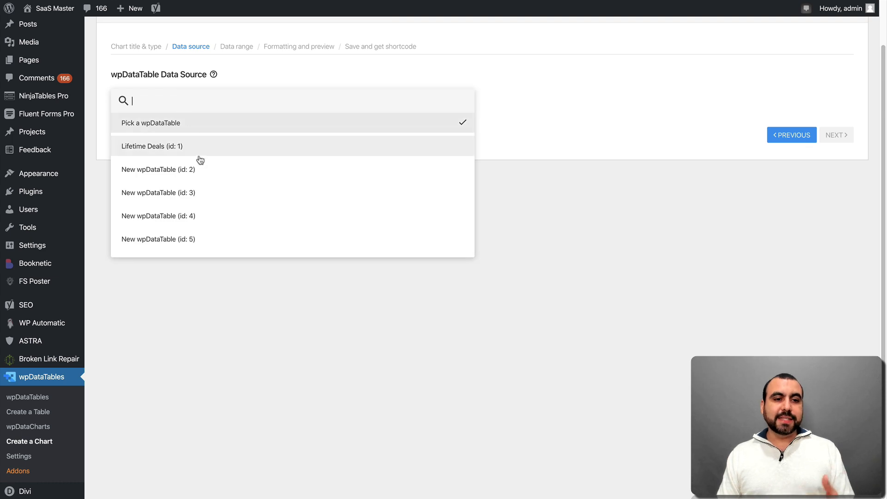
click(191, 169)
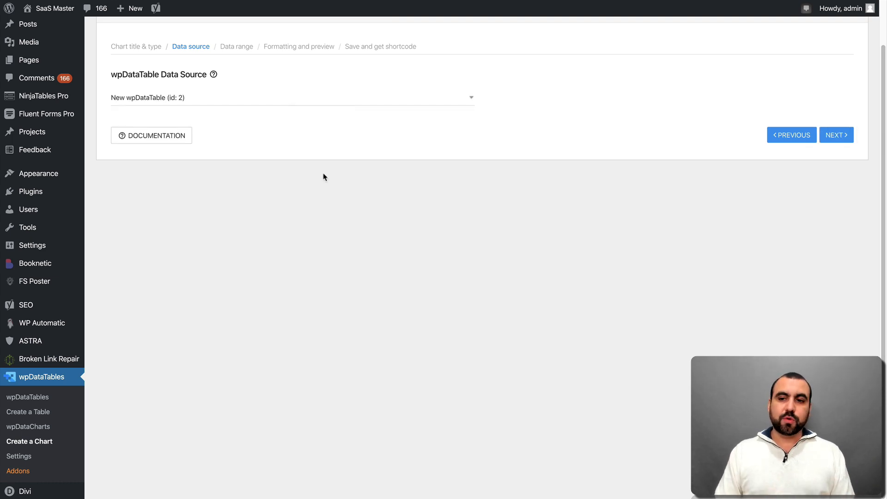
click(835, 135)
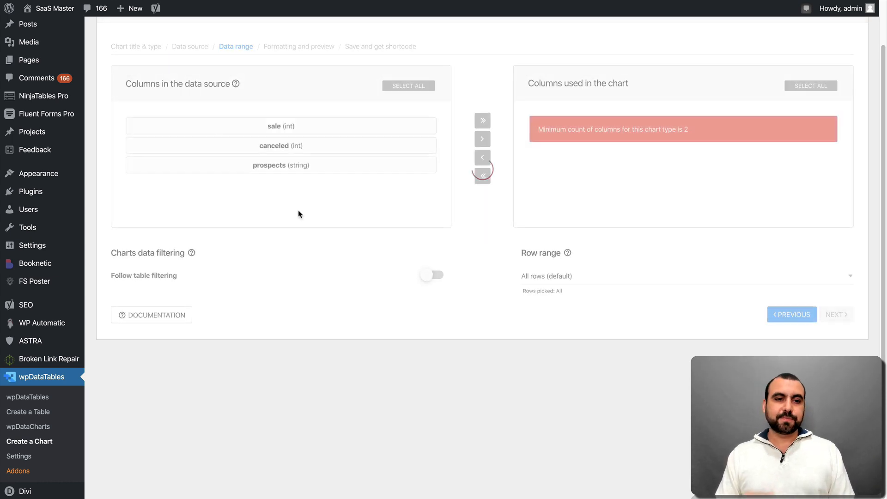
Use the sale, canceled and prospects columns in the chart with Follow table filtering turned on, and continue to formatting
click(305, 134)
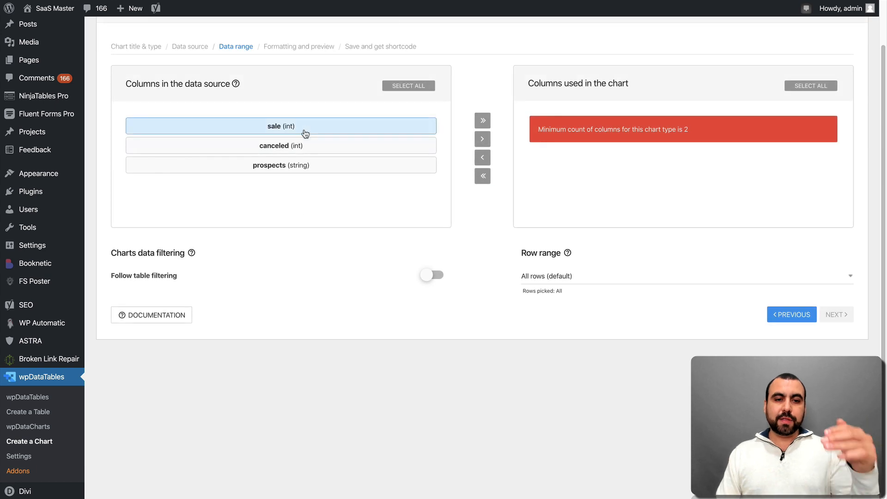
click(482, 120)
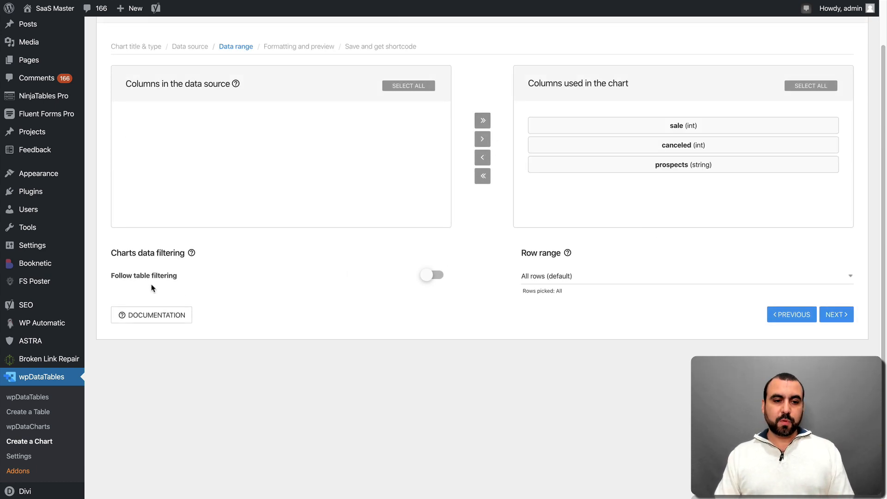
click(433, 277)
click(849, 312)
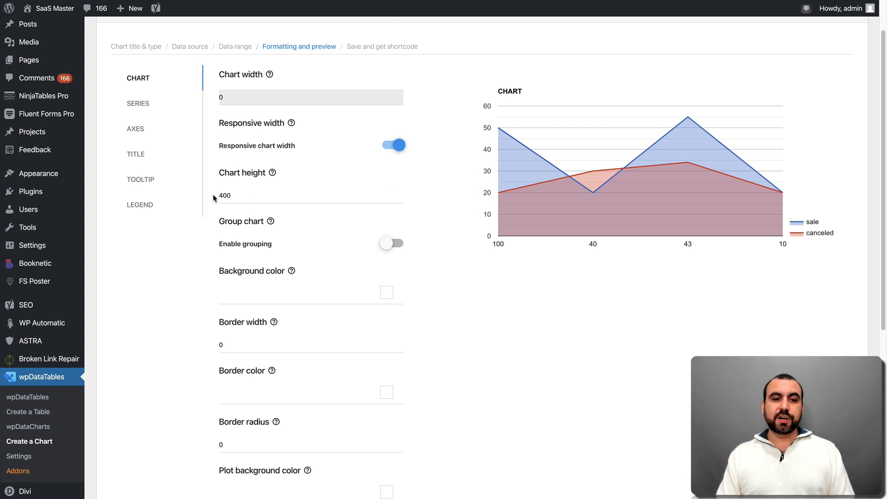
Set the chart's background color to white, #ffffff
scroll(313, 233, down, 1)
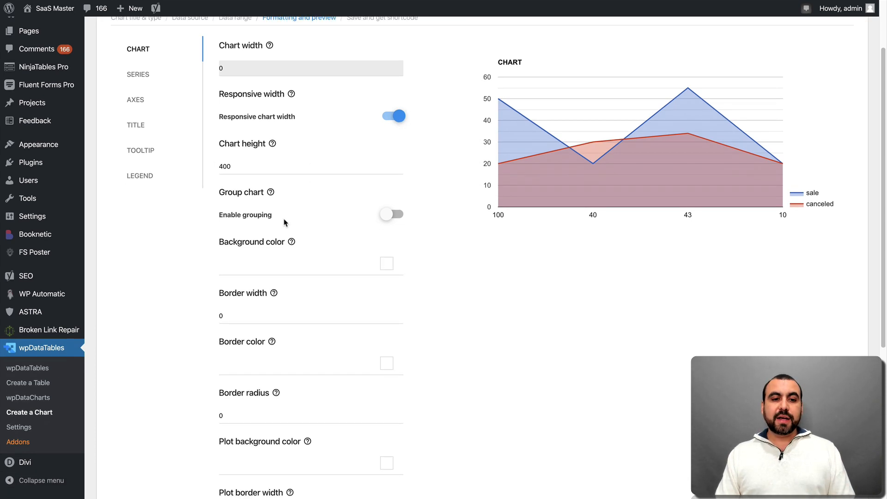
click(386, 264)
drag(362, 279, 333, 304)
drag(287, 268, 270, 254)
click(471, 305)
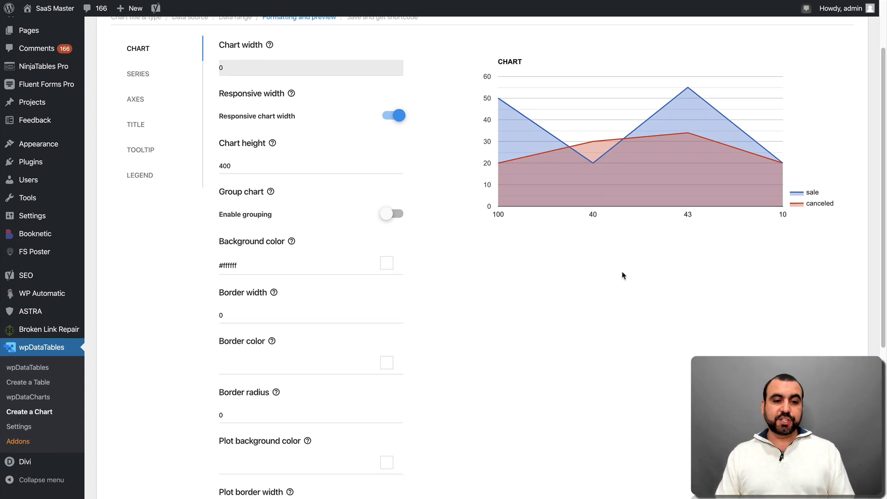
Review the remaining general chart options and the Series and Axes formatting settings
scroll(564, 162, down, 2)
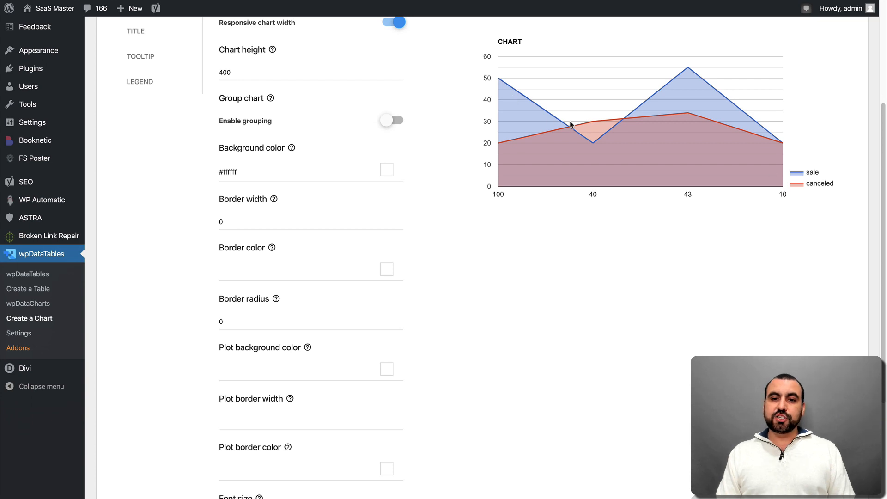
scroll(510, 240, down, 4)
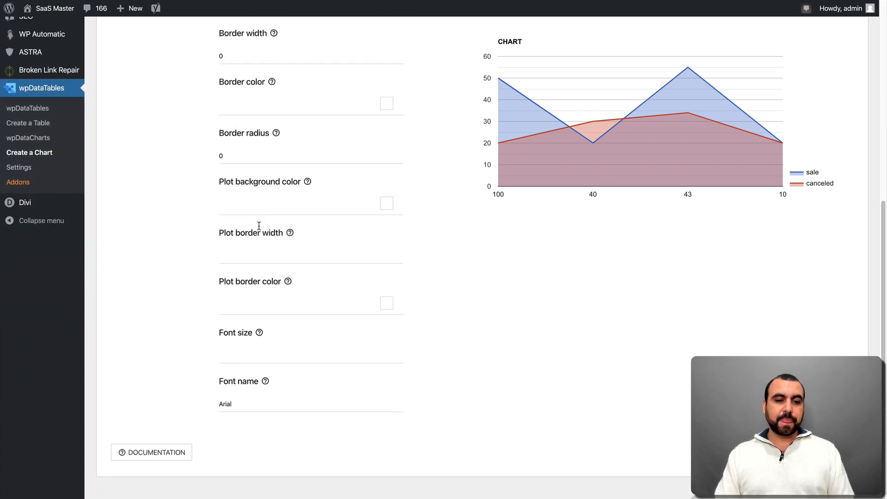
scroll(258, 228, up, 8)
click(140, 155)
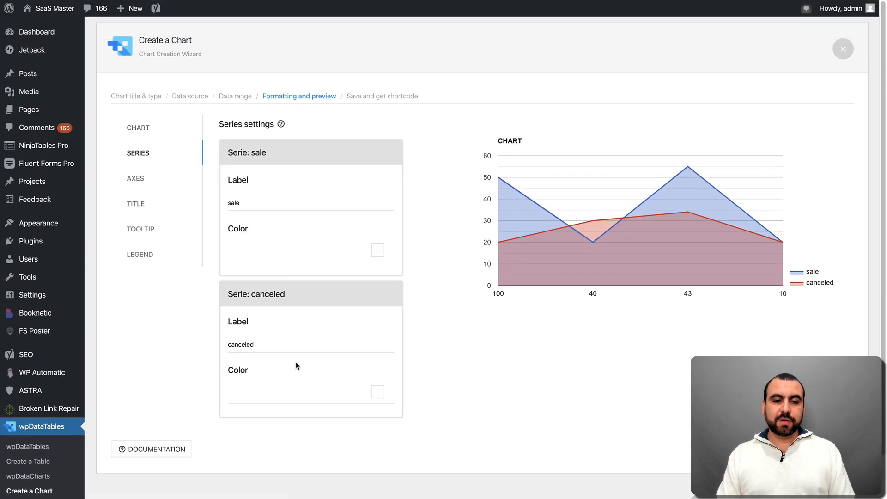
click(140, 178)
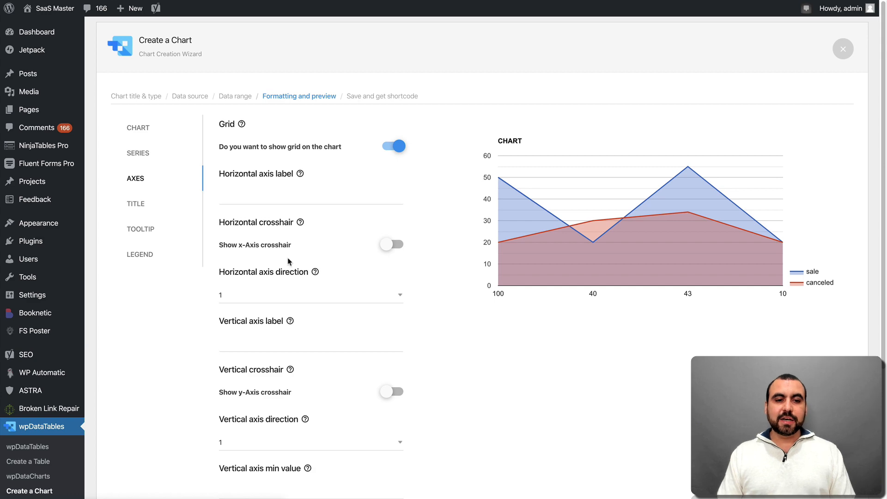
scroll(288, 261, down, 2)
scroll(289, 255, up, 2)
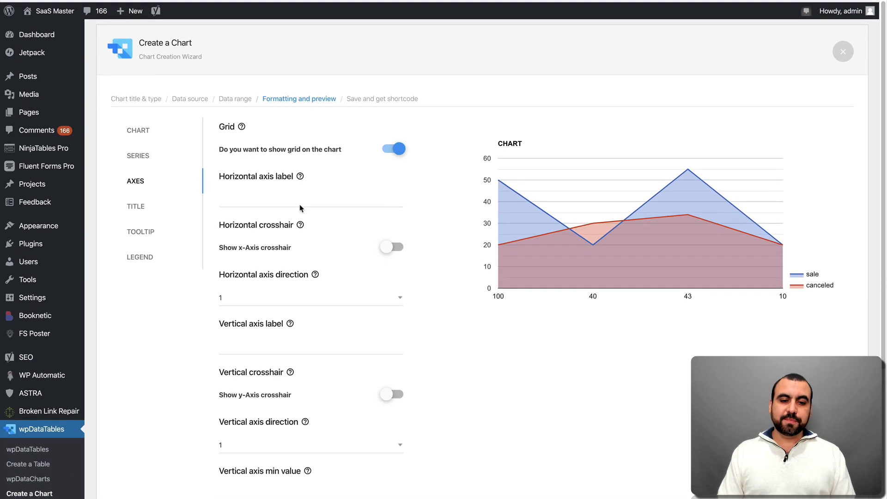
scroll(300, 291, down, 4)
scroll(301, 298, up, 4)
Hide the chart title, and test switching the tooltip off and back on
click(146, 204)
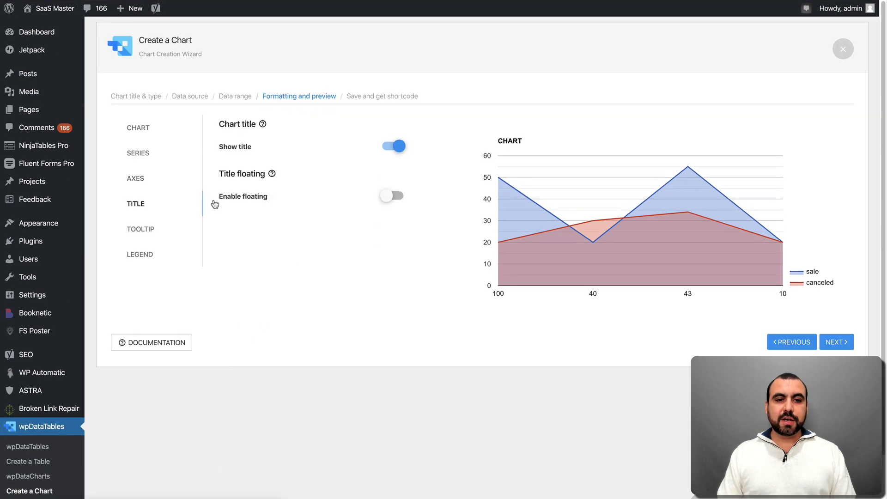
click(393, 147)
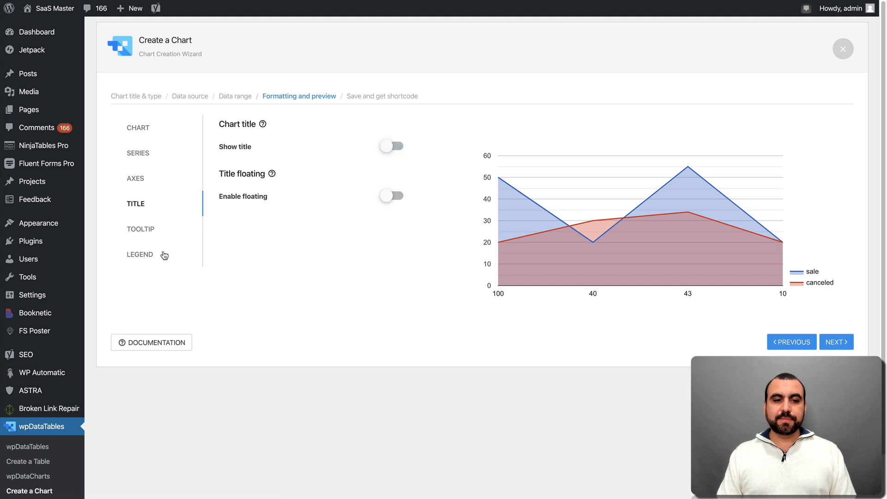
click(165, 230)
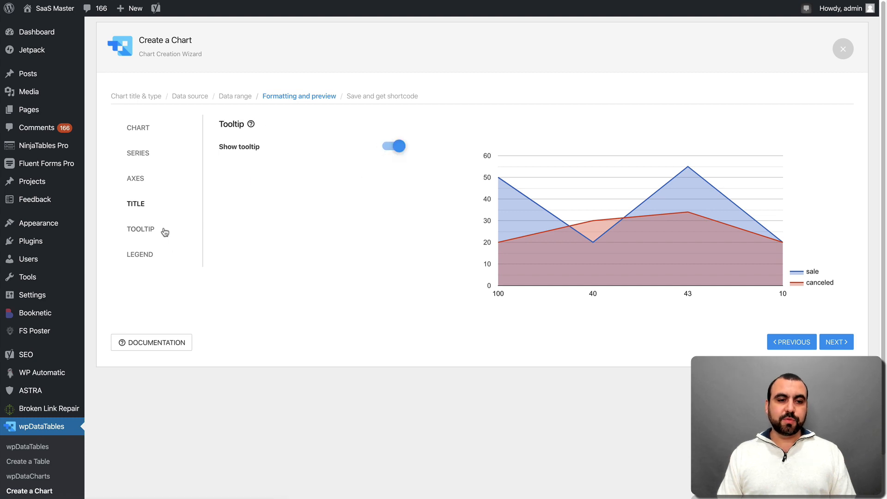
click(393, 146)
click(393, 146)
Finish the formatting after checking the legend and general chart options, and copy the chart's [wpdatachart id=3] shortcode
click(145, 251)
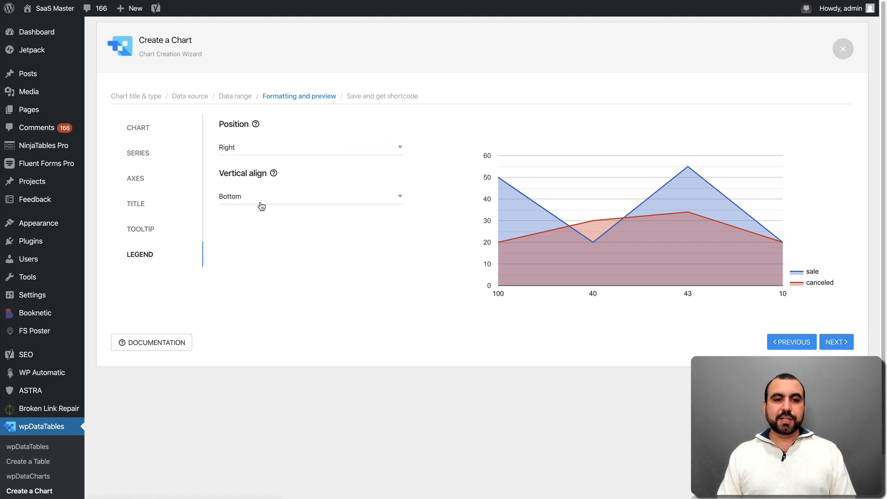
click(154, 134)
scroll(563, 319, down, 4)
scroll(562, 320, down, 4)
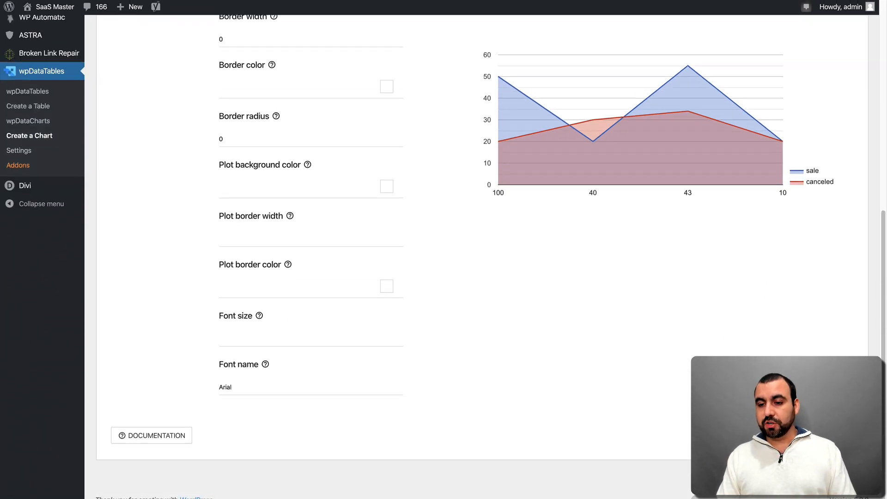
click(837, 436)
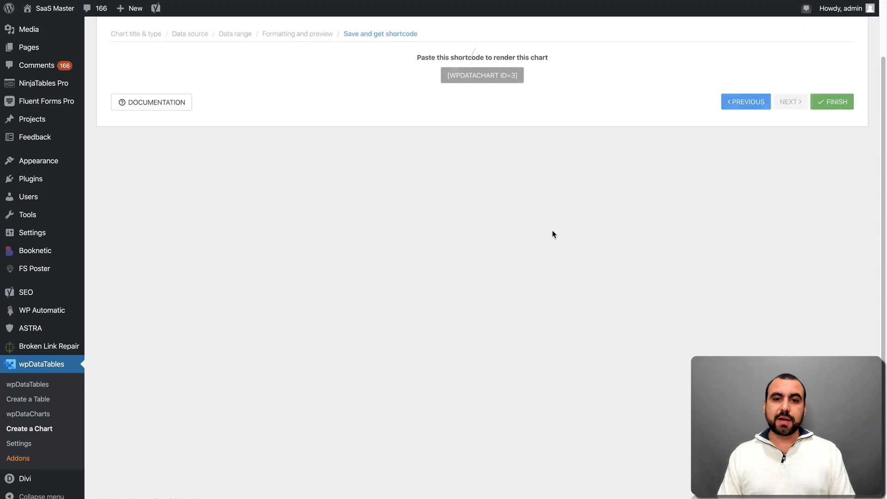
click(472, 81)
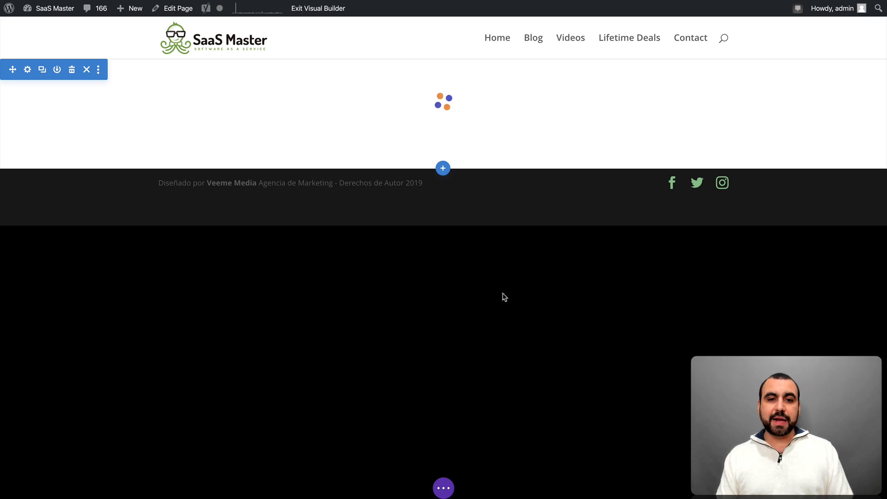
Switch to the page in the Divi Visual Builder and insert a regular section with a single-column row below the table
scroll(433, 313, down, 2)
scroll(433, 312, down, 8)
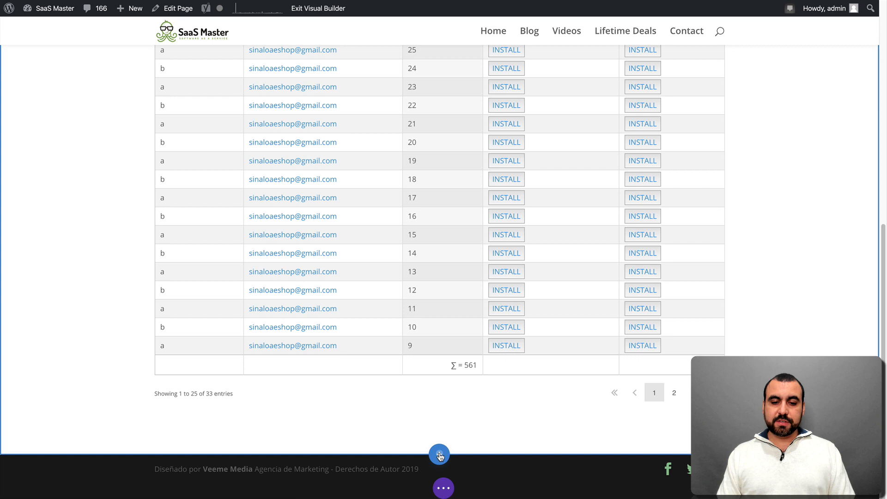
click(439, 455)
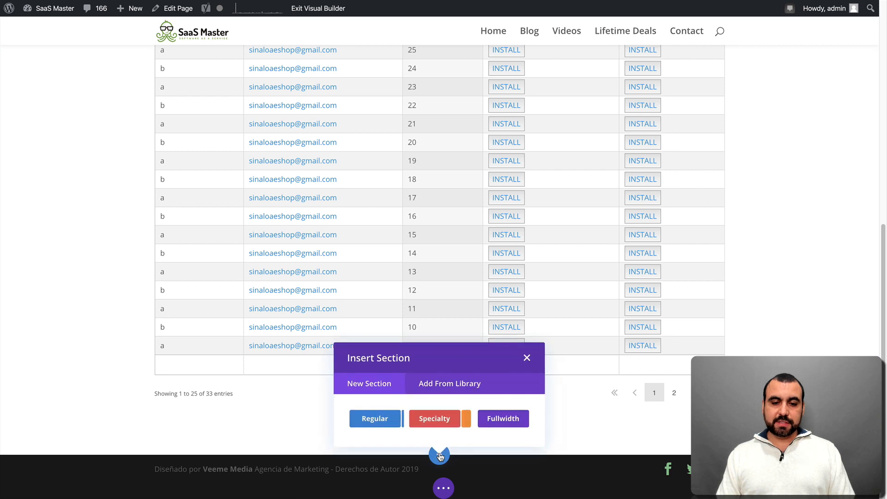
click(374, 421)
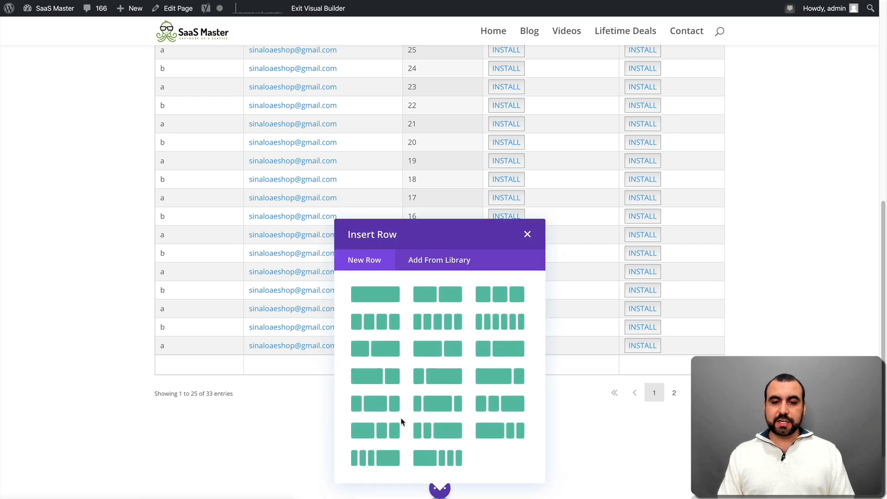
click(373, 300)
Add a Code module containing the shortcode [wpdatachart id=3] to the new row and save the module
click(388, 121)
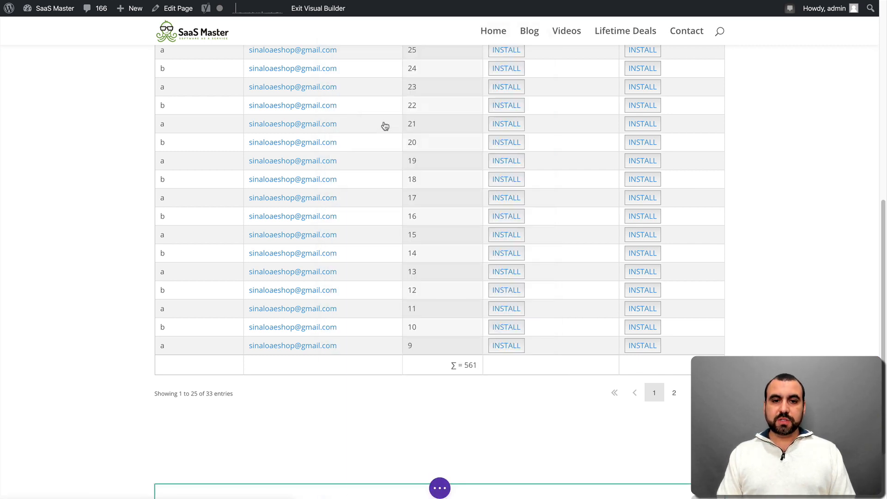
click(634, 224)
key(ctrl+v)
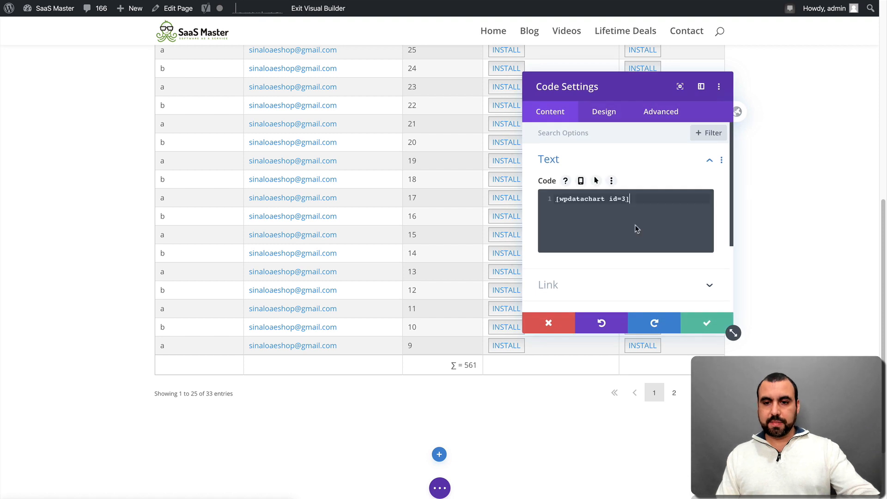
click(707, 323)
Open the settings of the chart's Code module and look over its design options
scroll(595, 413, down, 3)
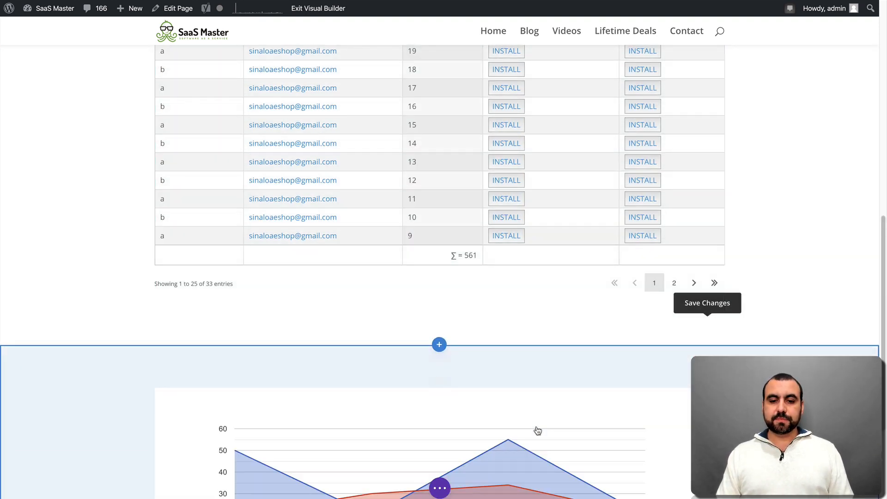
scroll(538, 430, down, 5)
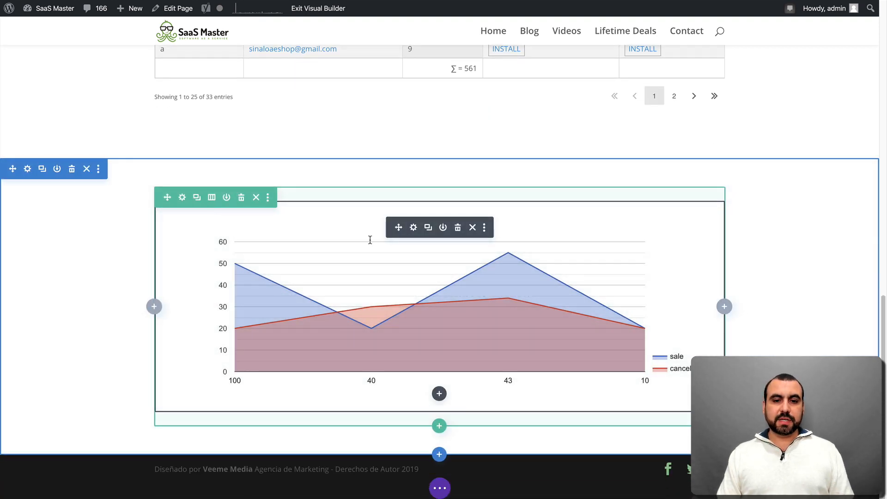
click(413, 227)
click(585, 119)
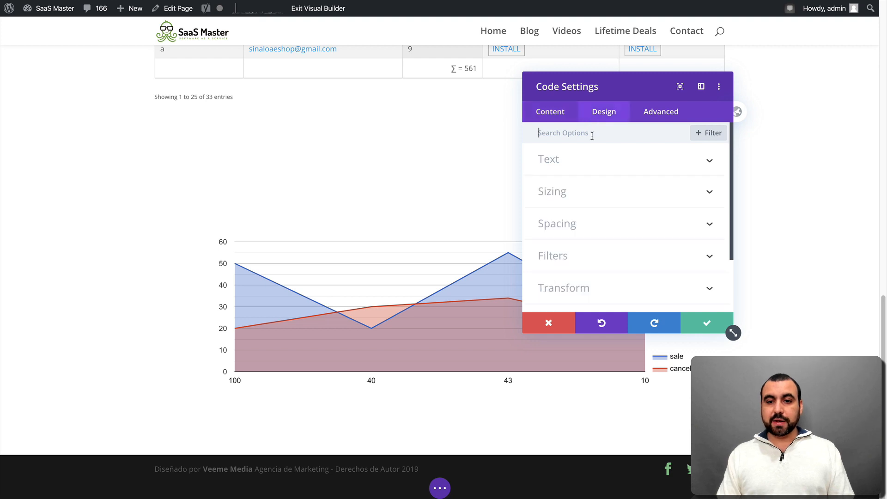
scroll(584, 259, down, 3)
scroll(585, 273, up, 3)
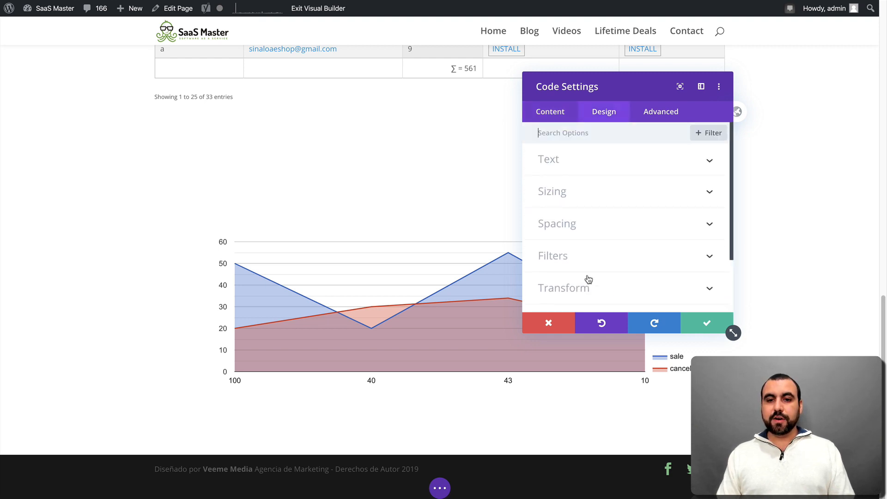
scroll(587, 282, down, 4)
Try the Fade and Slide animation styles on the chart module, set it to Bounce and save the module
click(587, 253)
click(604, 192)
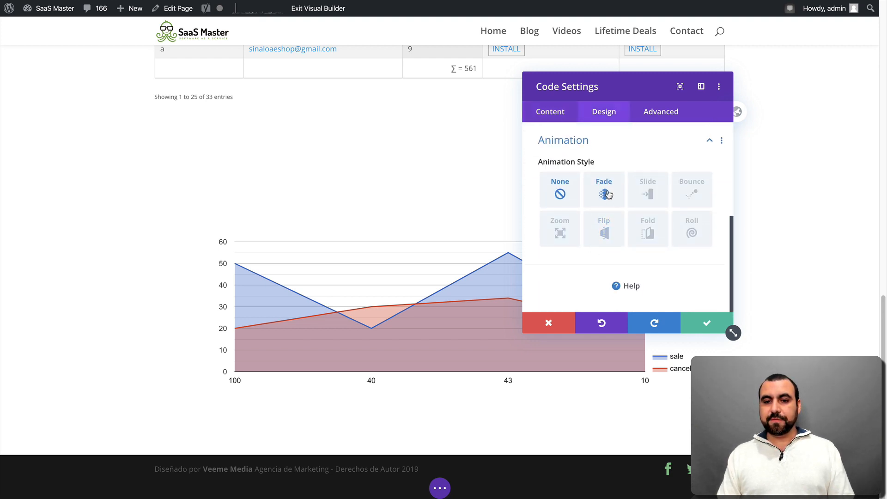
click(646, 197)
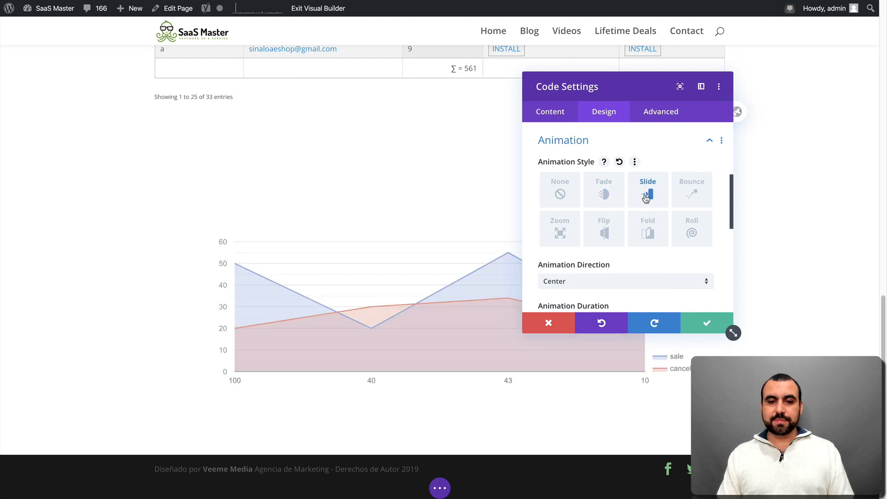
click(691, 193)
scroll(563, 180, up, 3)
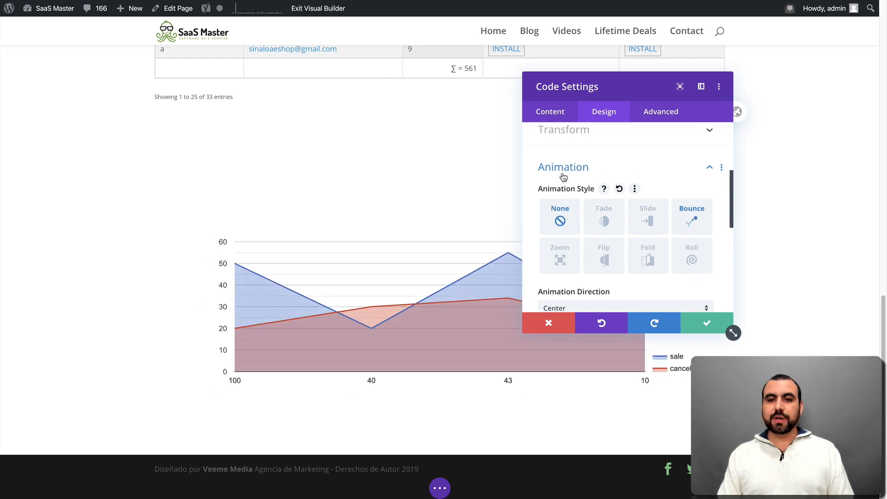
click(705, 323)
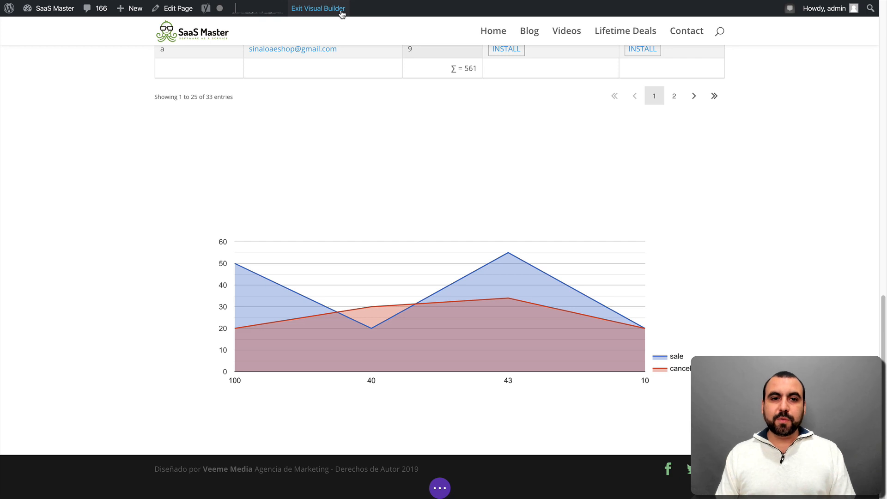
Save and exit the Visual Builder, and check the page from the table down to the chart
click(316, 10)
click(507, 316)
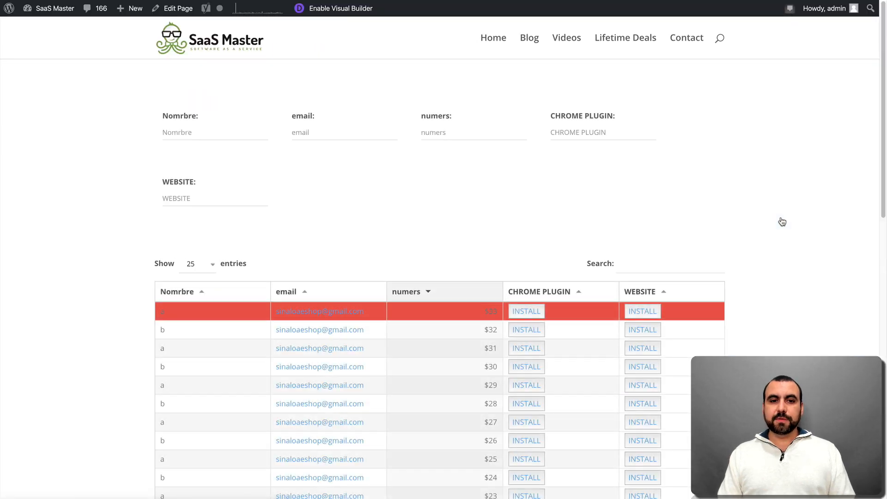
scroll(792, 286, down, 13)
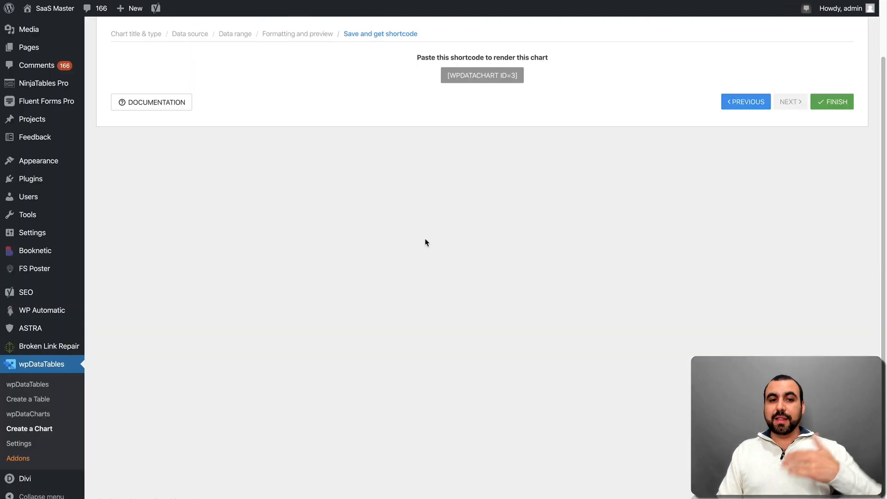
scroll(422, 243, up, 3)
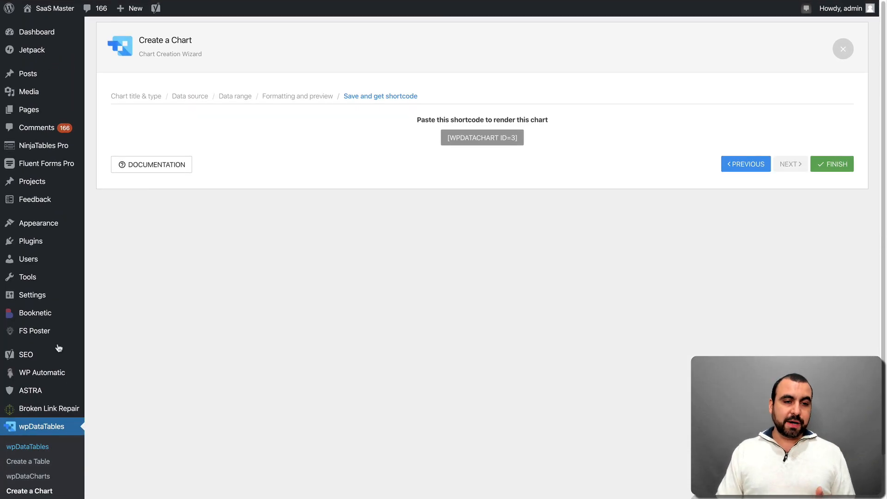